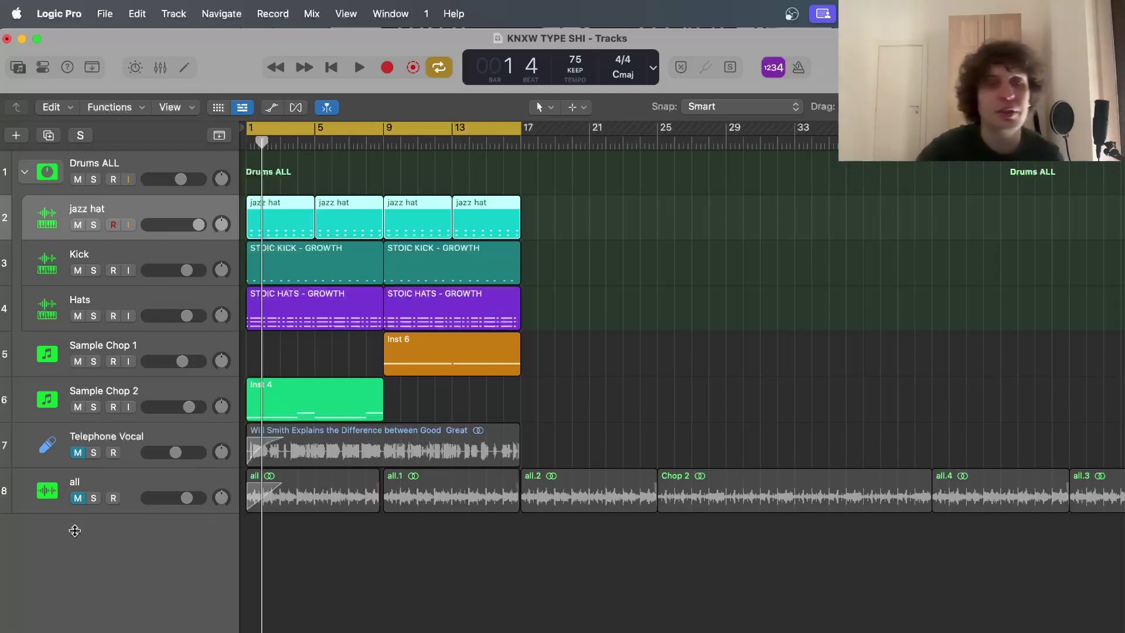
- Solo the Sample Chop 2 track, show the Library and the Inspector, and view the track's Serato Sample instrument
click(42, 415)
click(93, 408)
key(y)
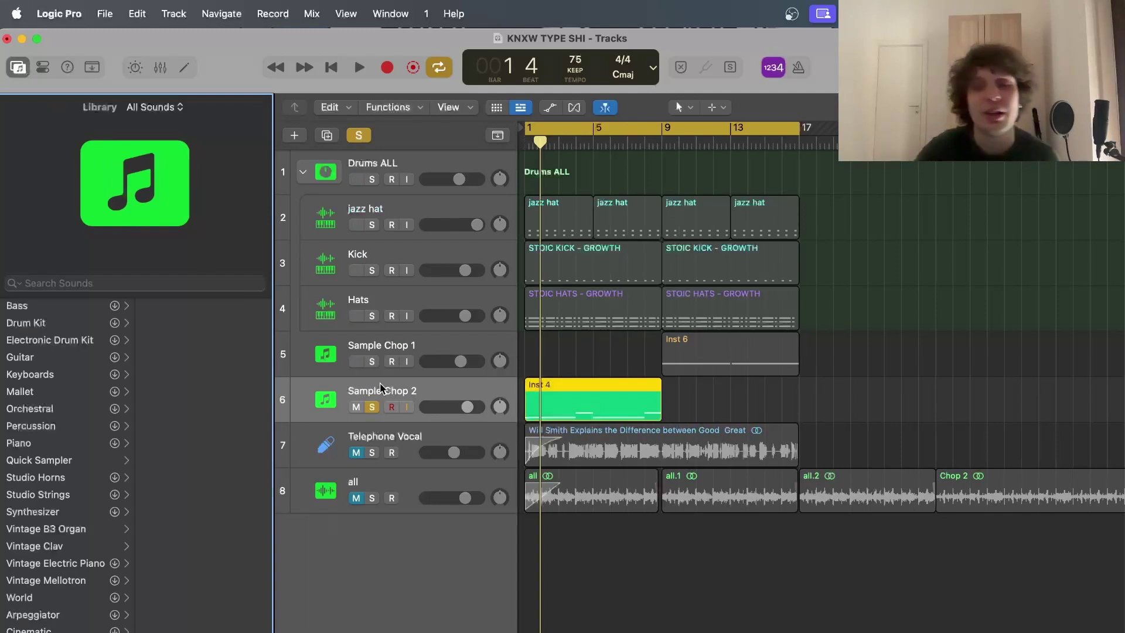
key(i)
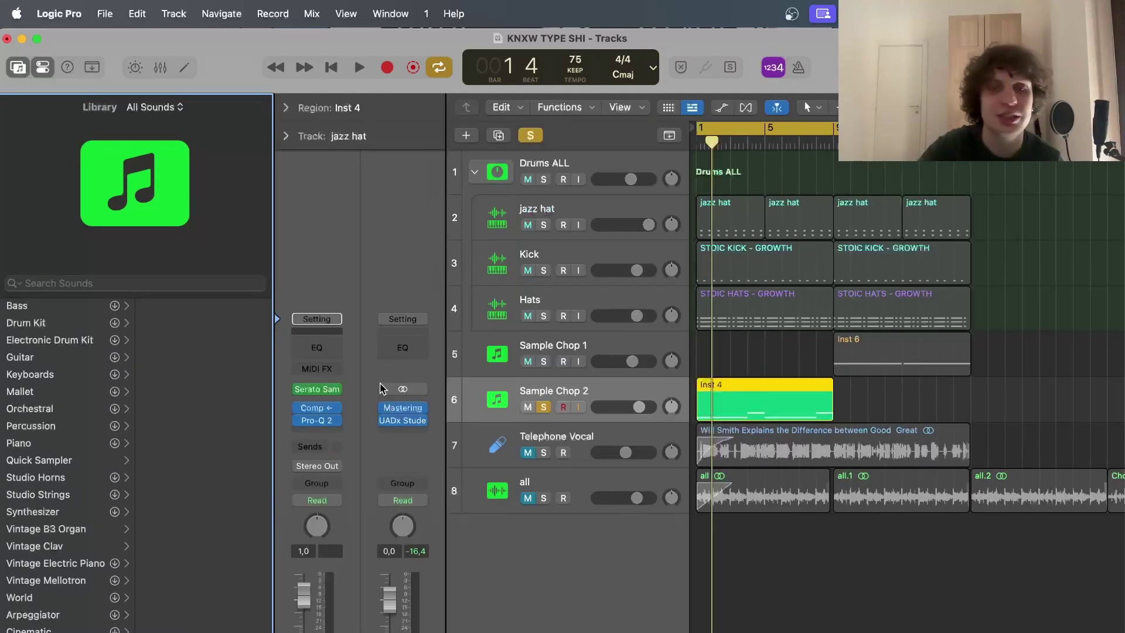
click(320, 390)
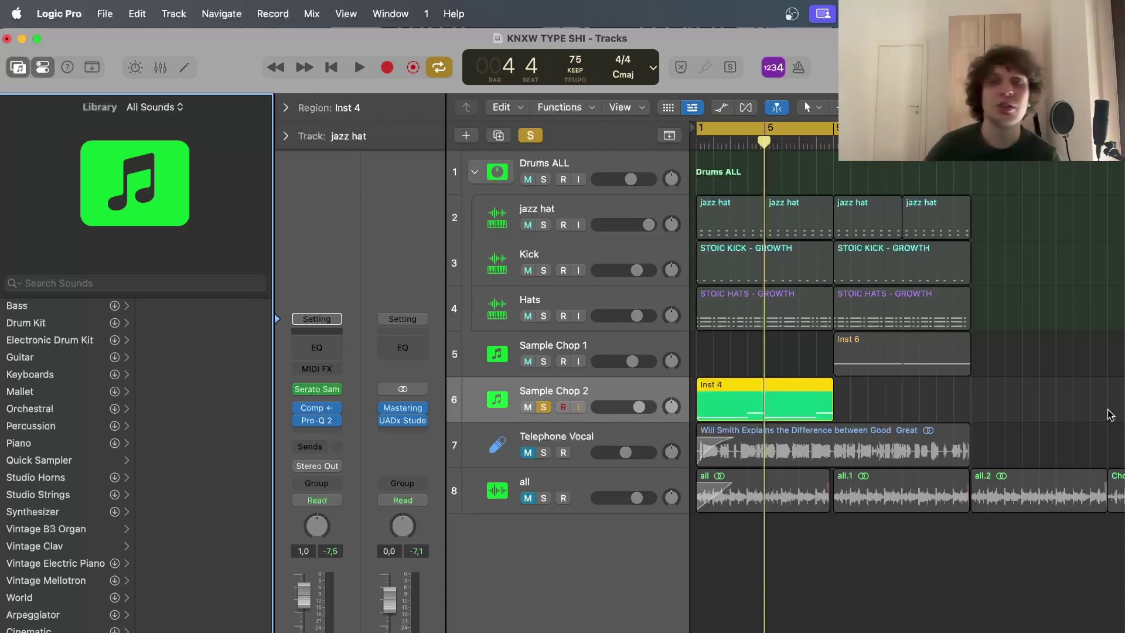
- Set the side chain source of Sample Chop 2's Compressor to Kick and close the plug-in window
click(312, 408)
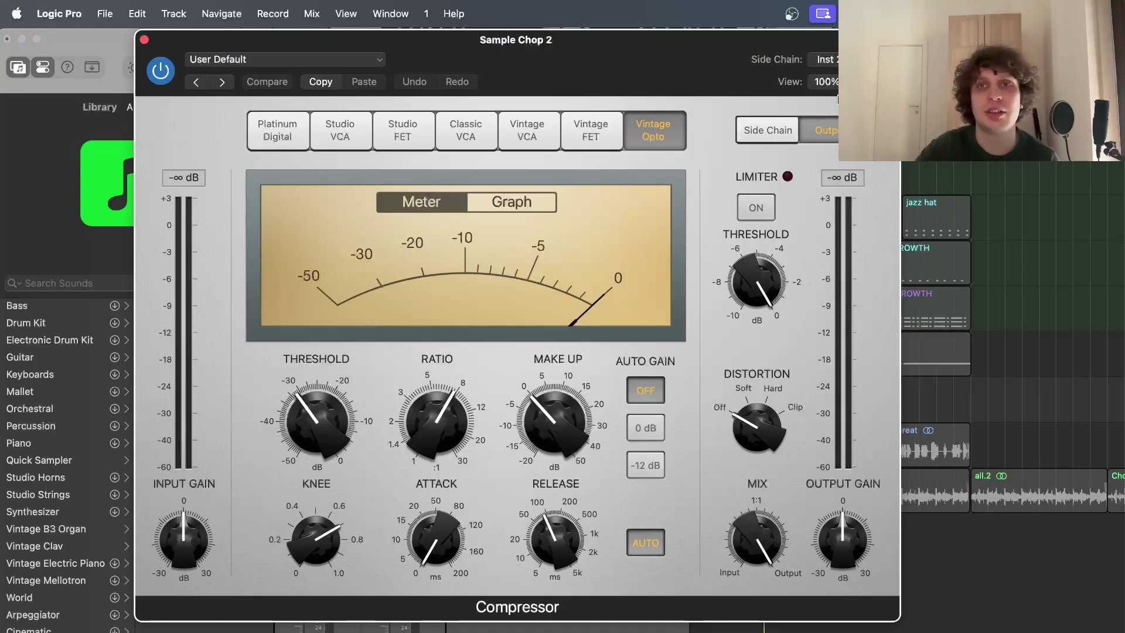
click(826, 59)
click(759, 78)
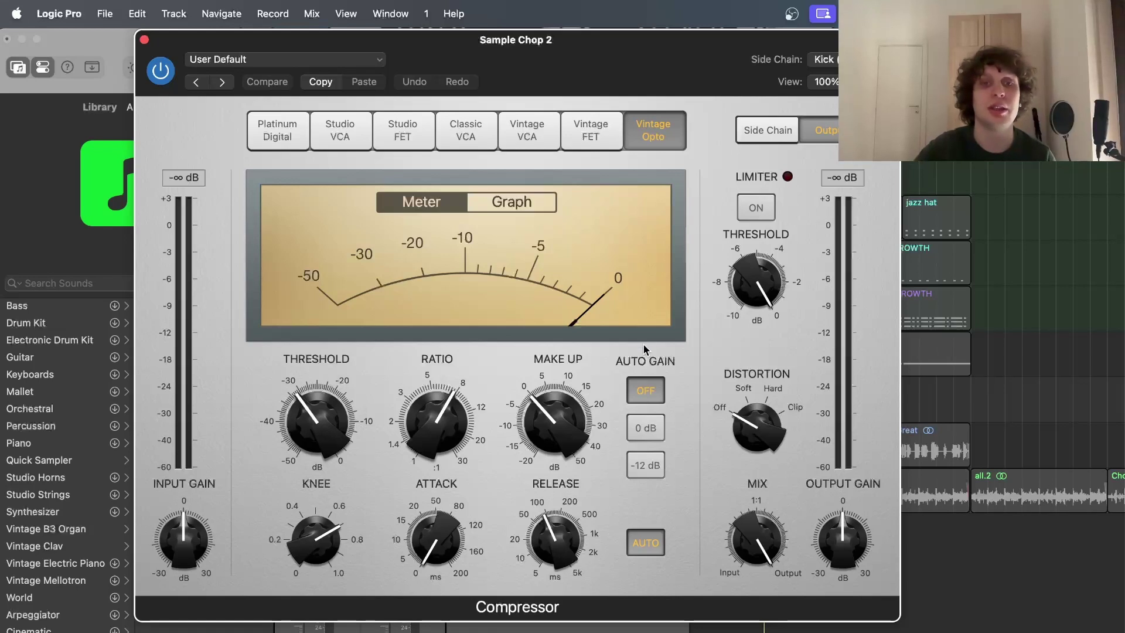
mouse_move(436, 552)
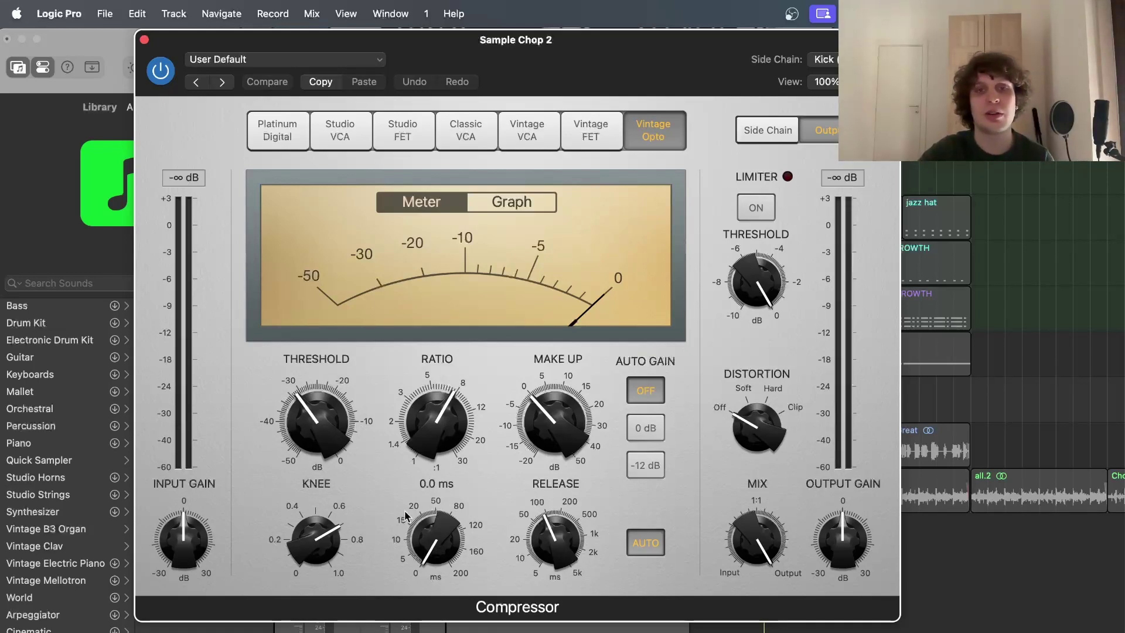
mouse_move(562, 525)
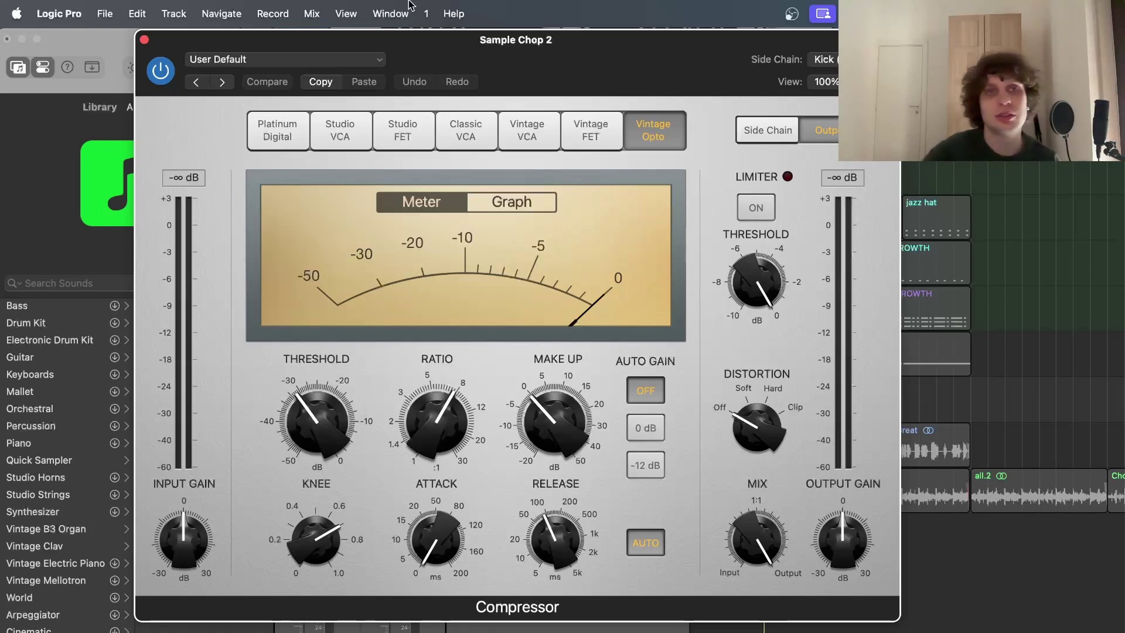
key(super+w)
- Clear the active solo and play the section from bar 9 while examining Sample Chop 1's Serato Sample instrument
click(616, 355)
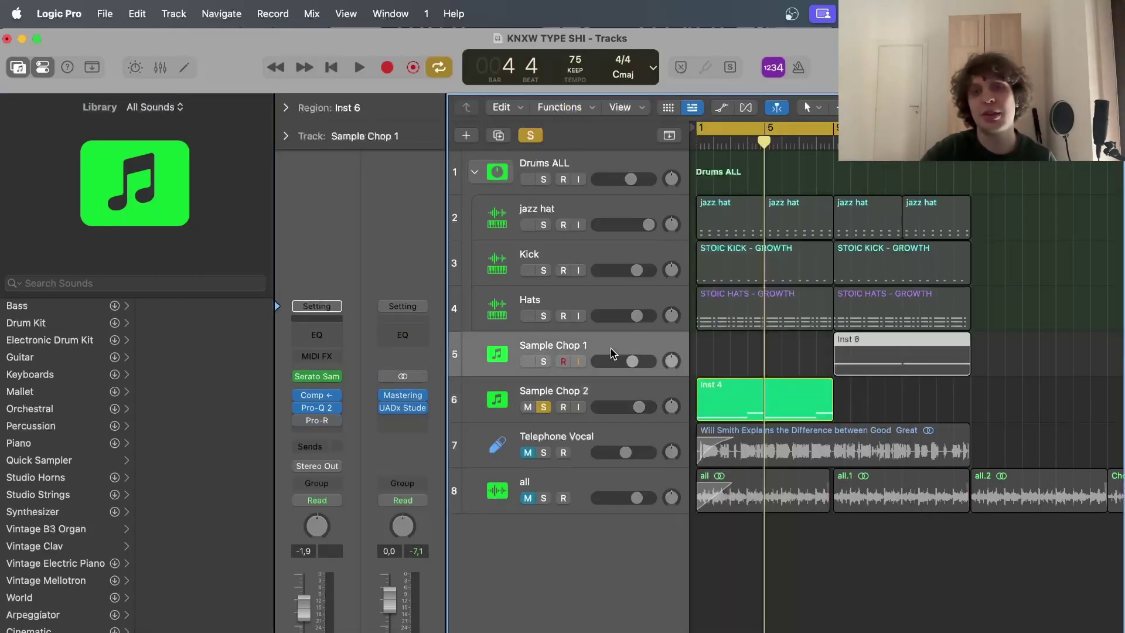
click(532, 139)
key(c)
key(c)
key(c)
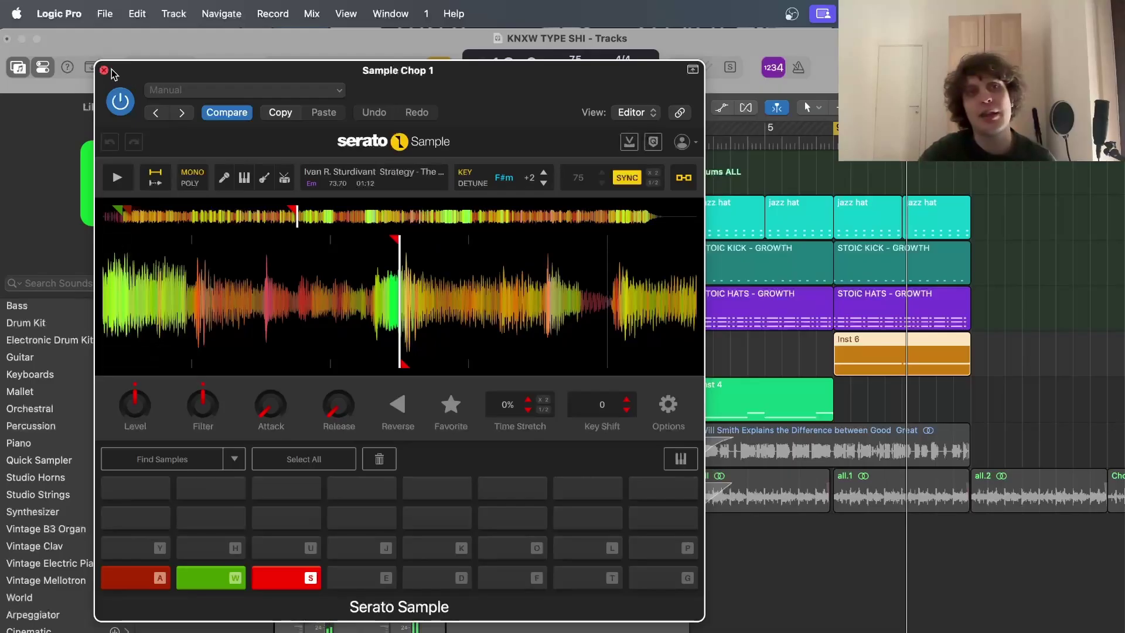
key(super+w)
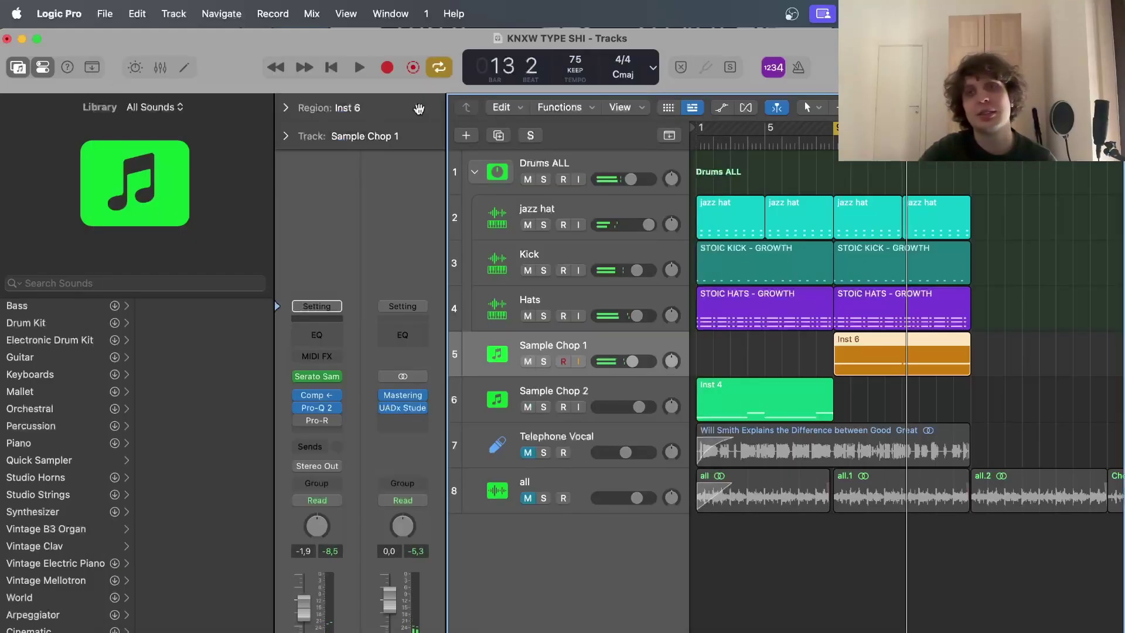
- Extend the cycle range back to bar 1 and solo the Drums ALL stack from the project start
drag(836, 130, 698, 131)
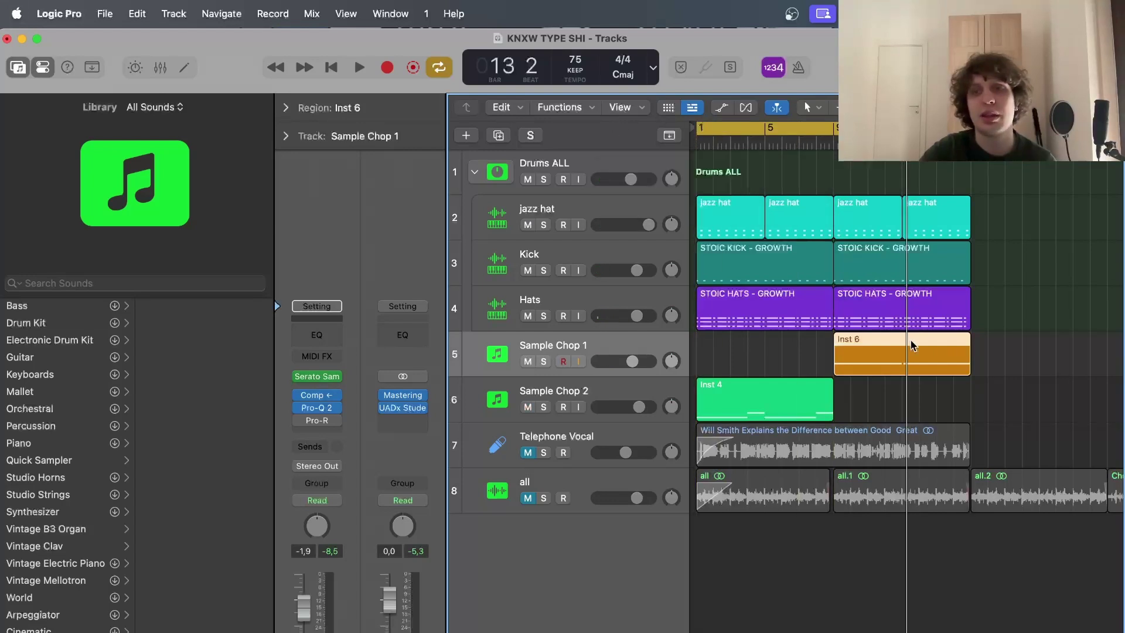
shift+click(727, 388)
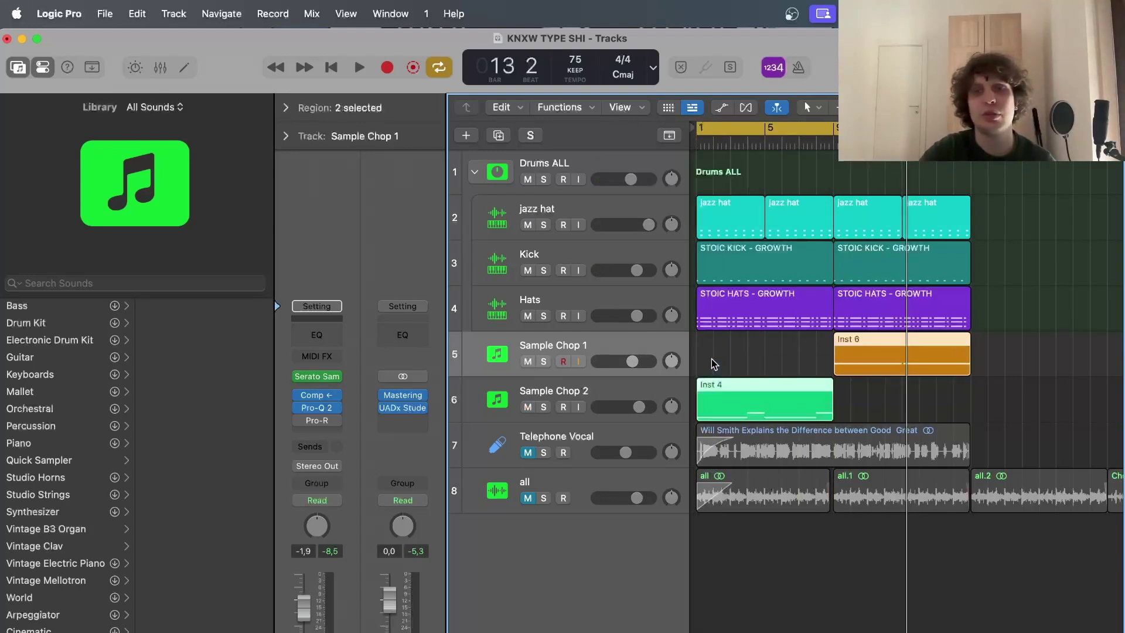
click(1002, 381)
key(Return)
click(544, 180)
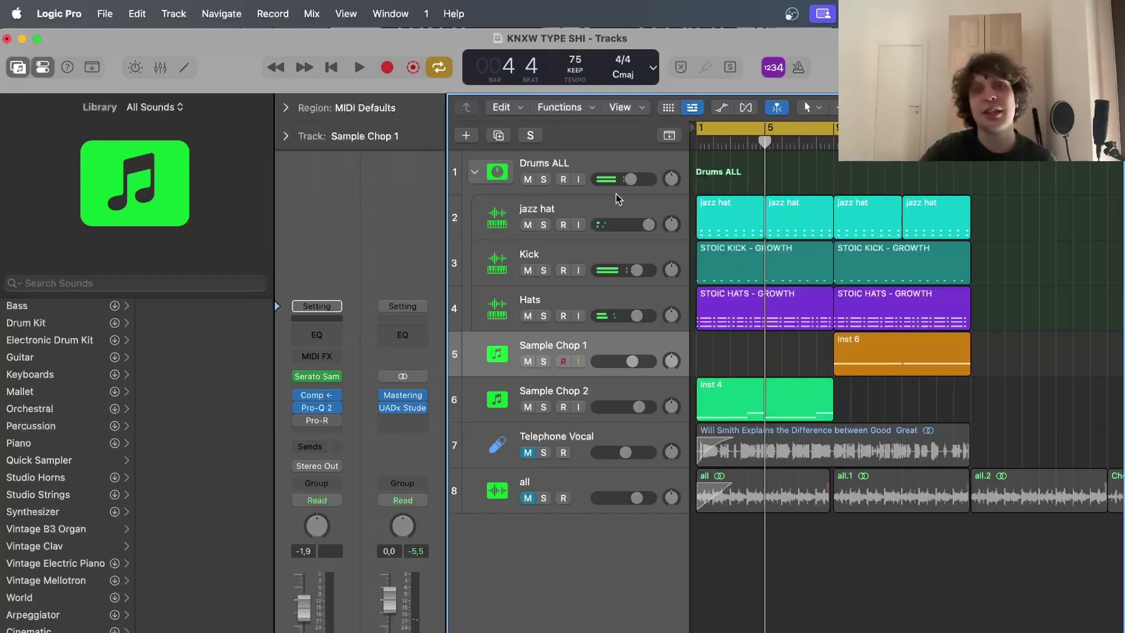
- Open the four jazz hat regions in the Piano Roll and examine their notes from bar 1
double_click(619, 201)
double_click(751, 208)
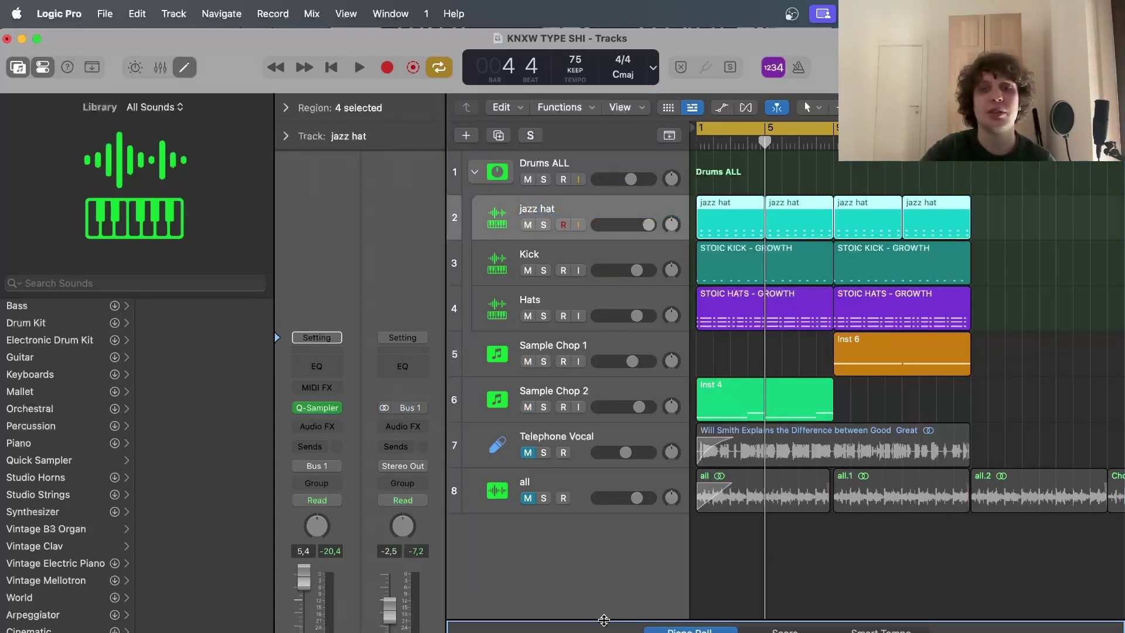
drag(604, 619, 604, 192)
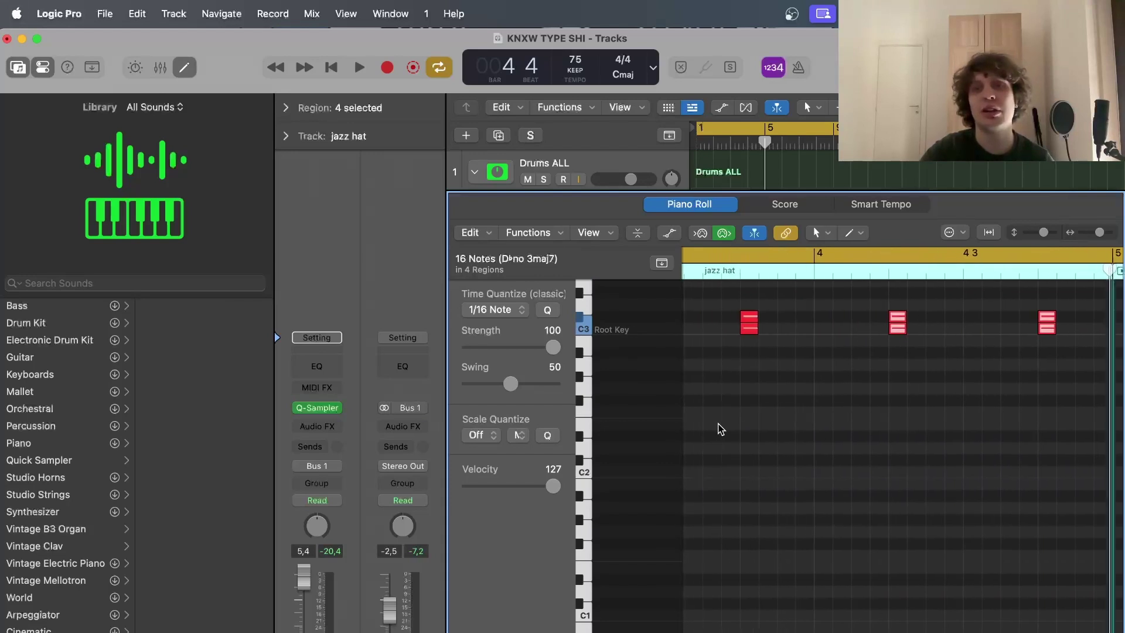
scroll(724, 417, up, 6)
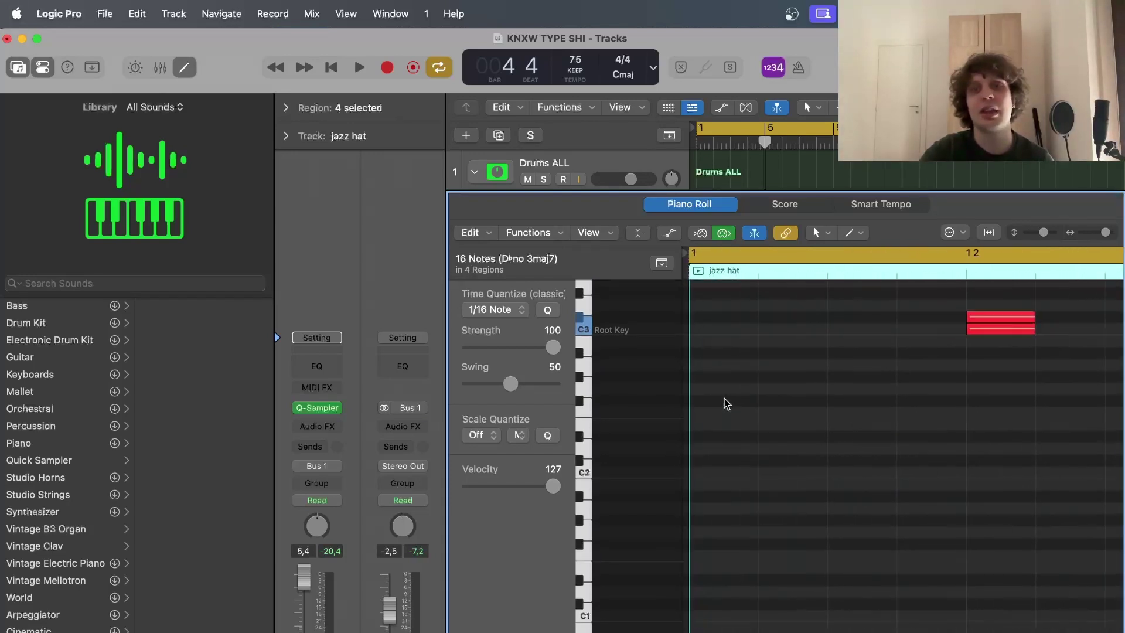
scroll(727, 403, down, 2)
drag(660, 193, 666, 299)
scroll(716, 218, down, 3)
scroll(716, 218, up, 2)
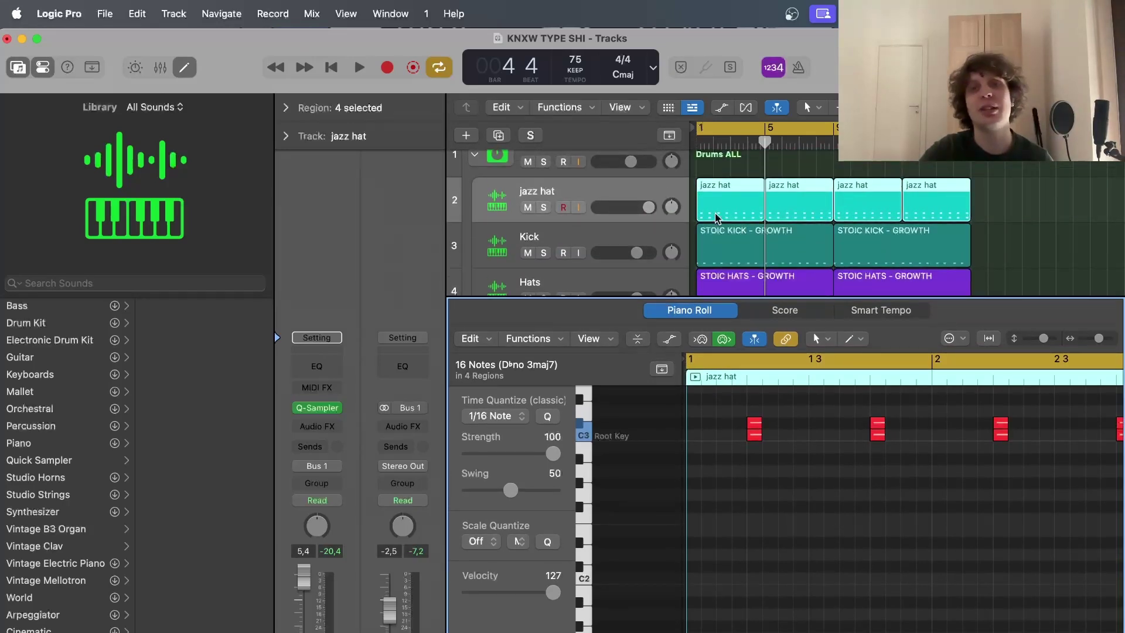
- Examine the Kick track's notes and the Hats track's notes from bar 1 in the Piano Roll
click(637, 235)
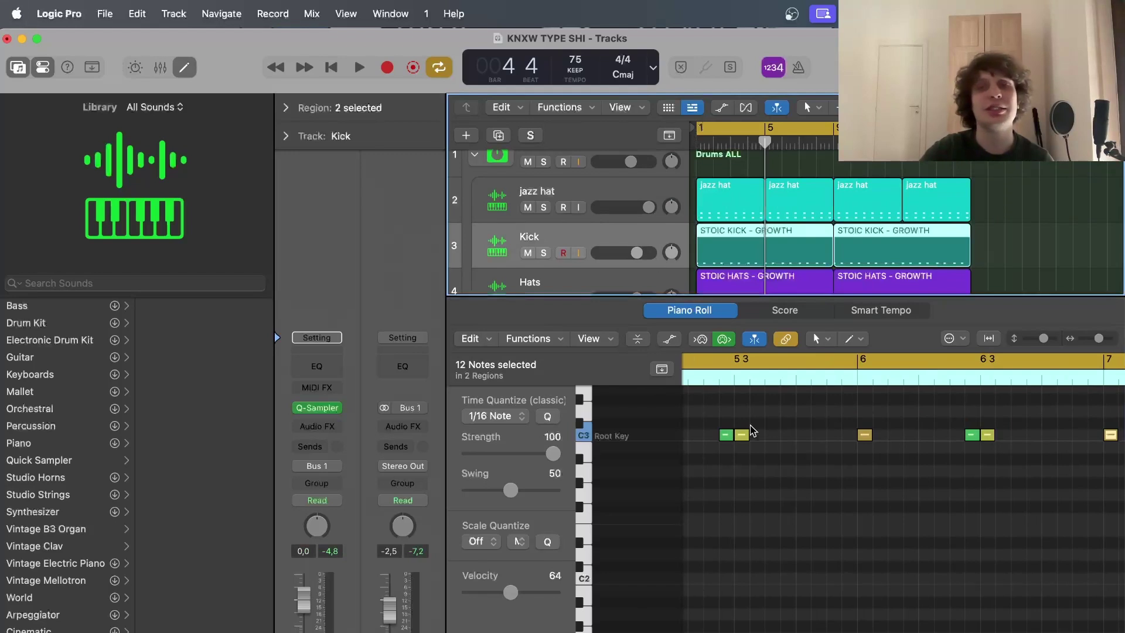
scroll(786, 460, left, 10)
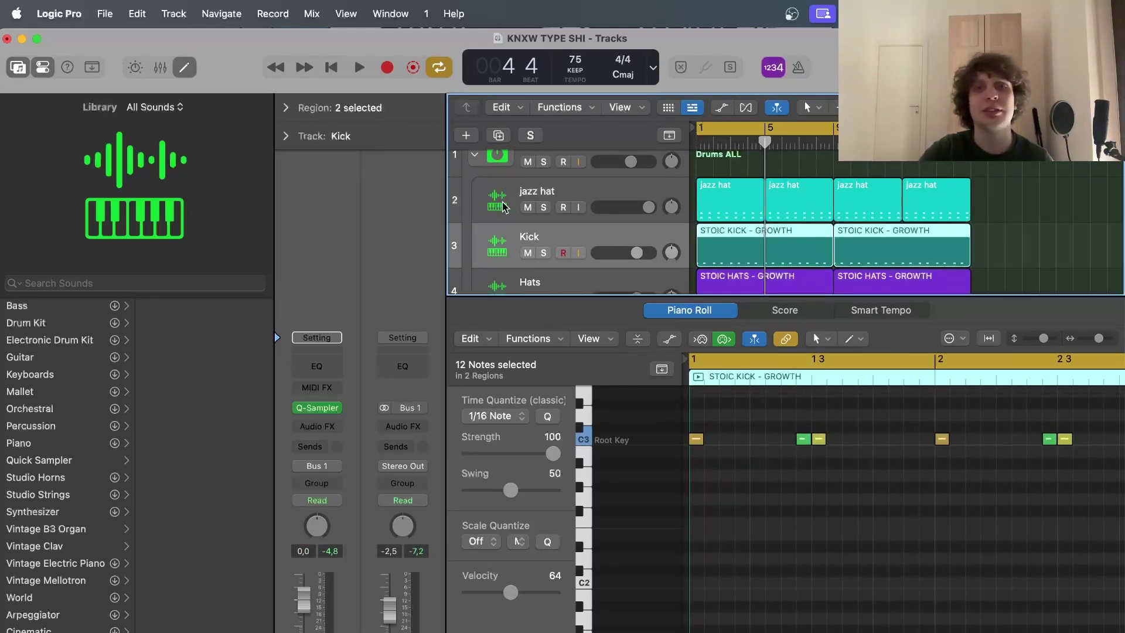
scroll(504, 207, down, 1)
click(542, 259)
scroll(777, 467, left, 10)
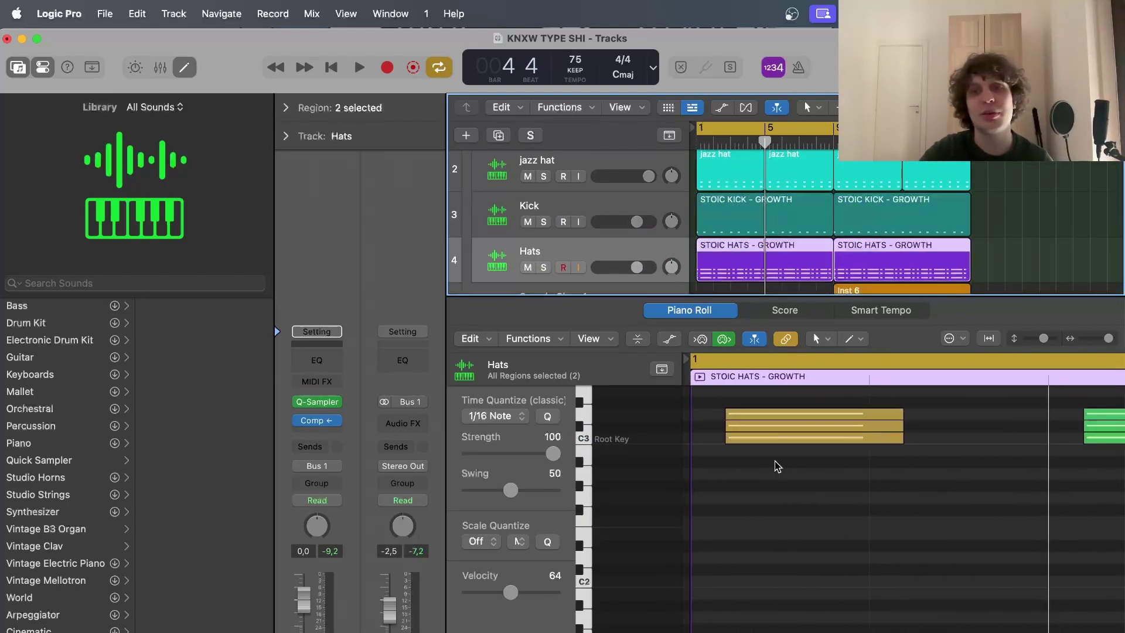
- Solo the Hats track and inspect its pattern and Compressor settings, closing the plug-in window when done
click(544, 268)
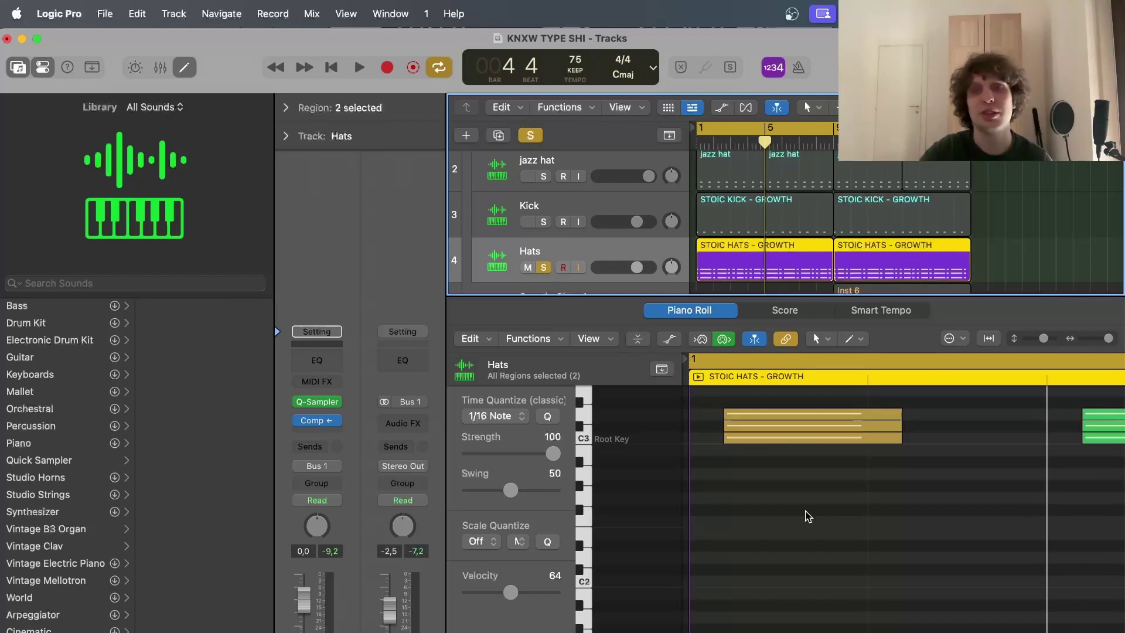
scroll(811, 515, down, 5)
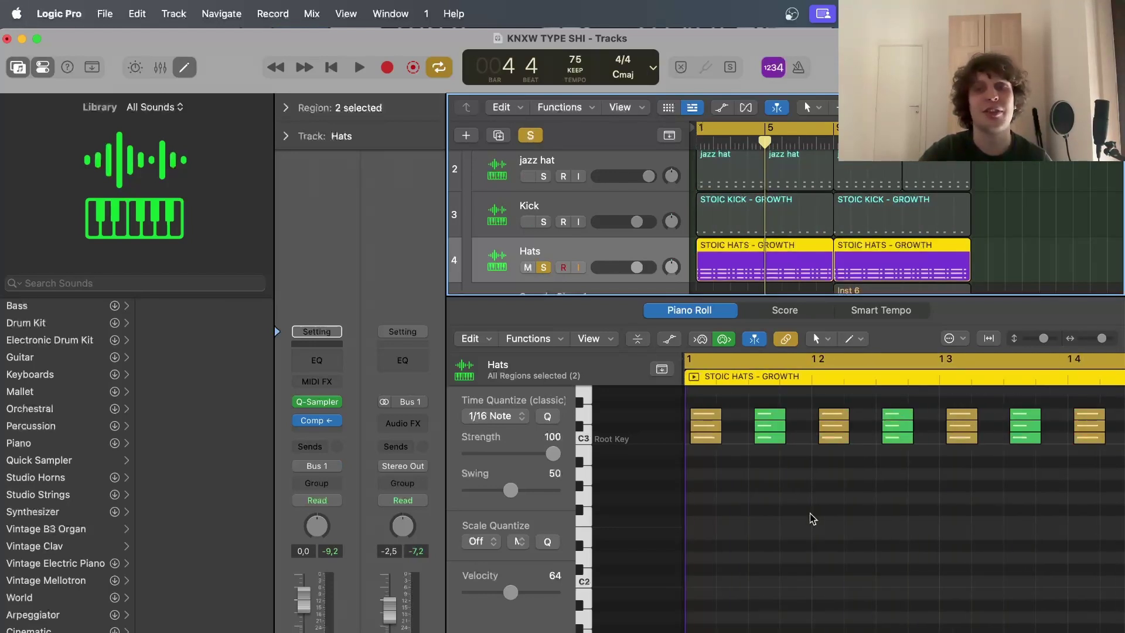
click(319, 421)
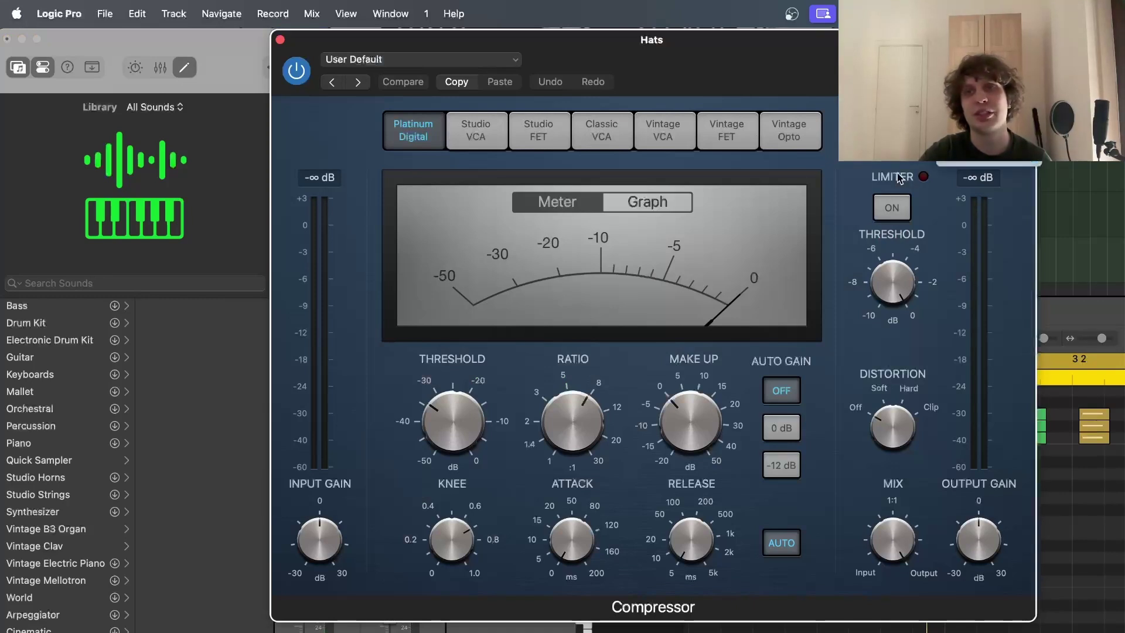
click(280, 39)
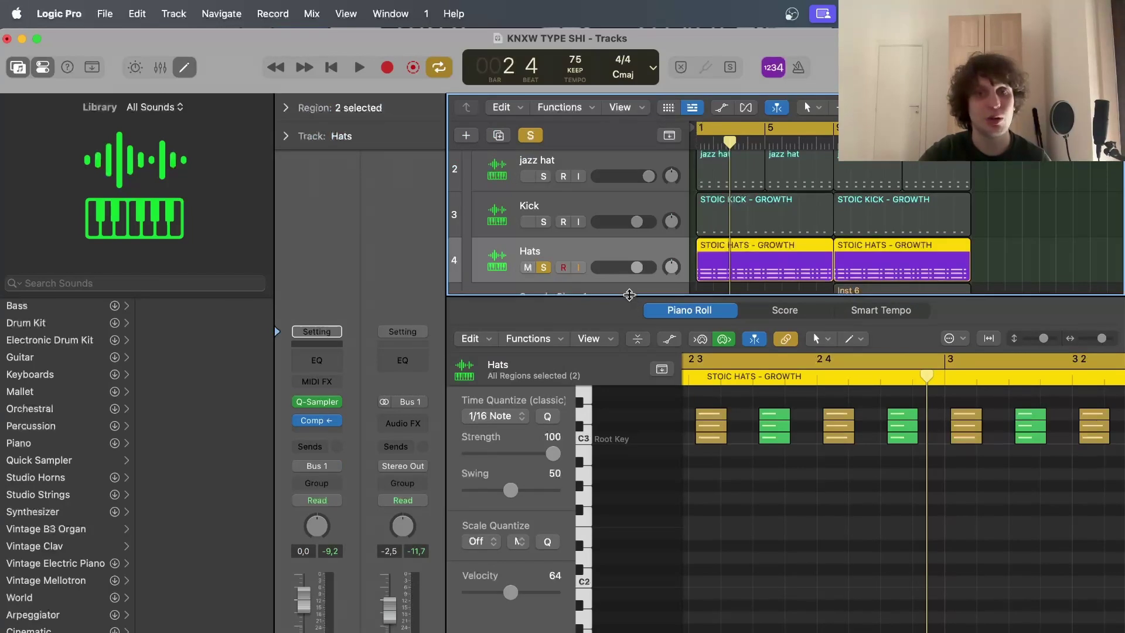
- Close the Piano Roll and play only the Kick and Sample Chop 2 tracks by soloing them instead of Hats
key(s)
key(e)
click(544, 270)
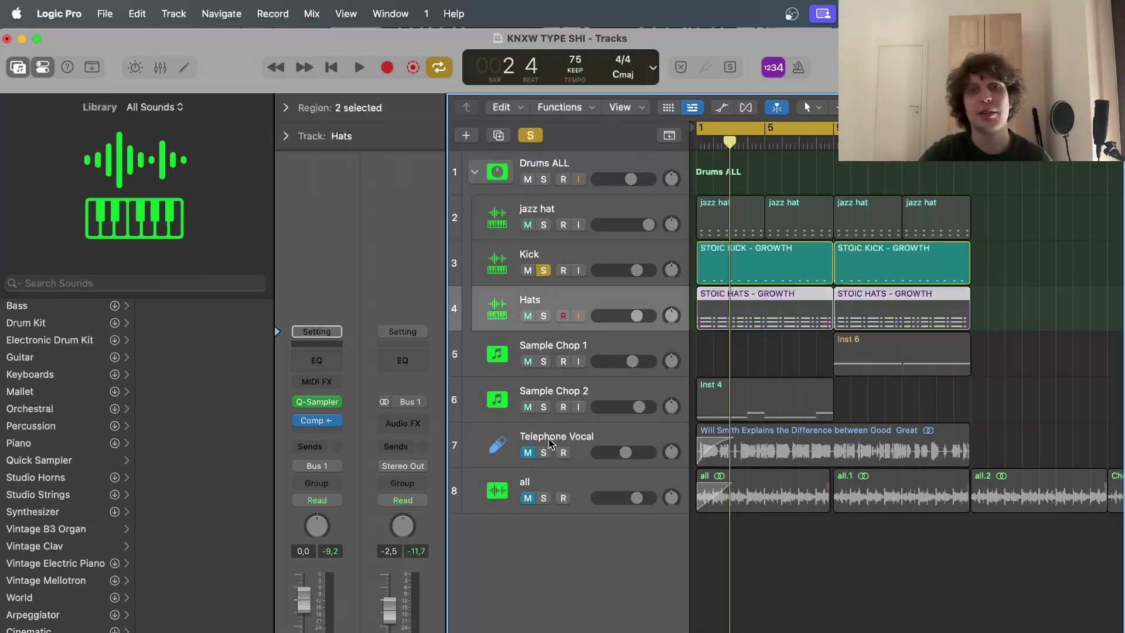
click(546, 408)
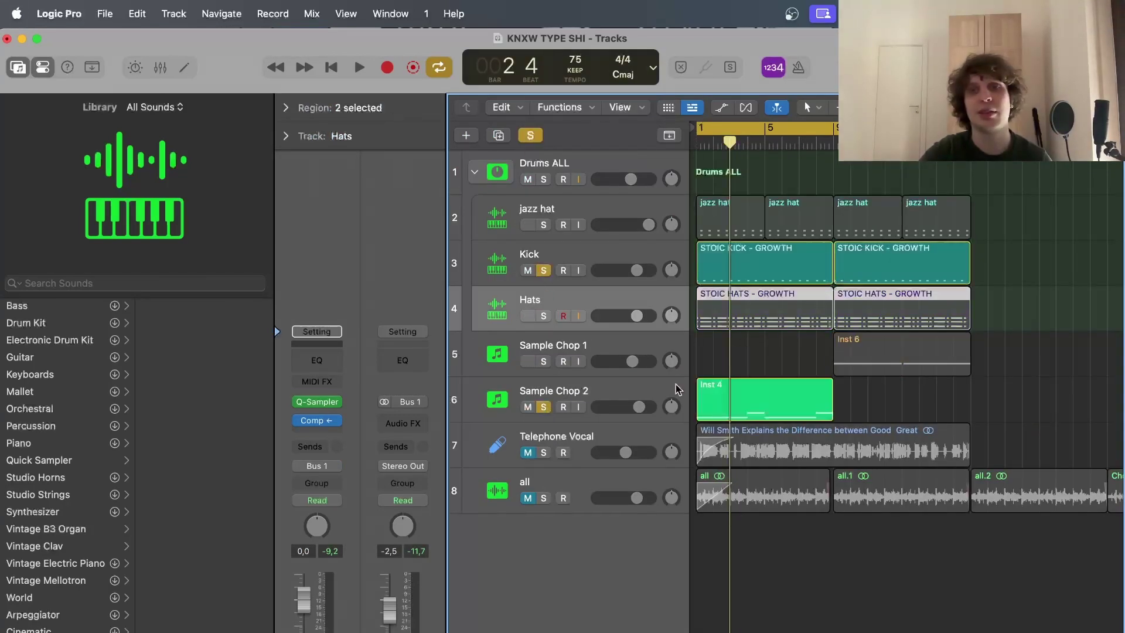
key(space)
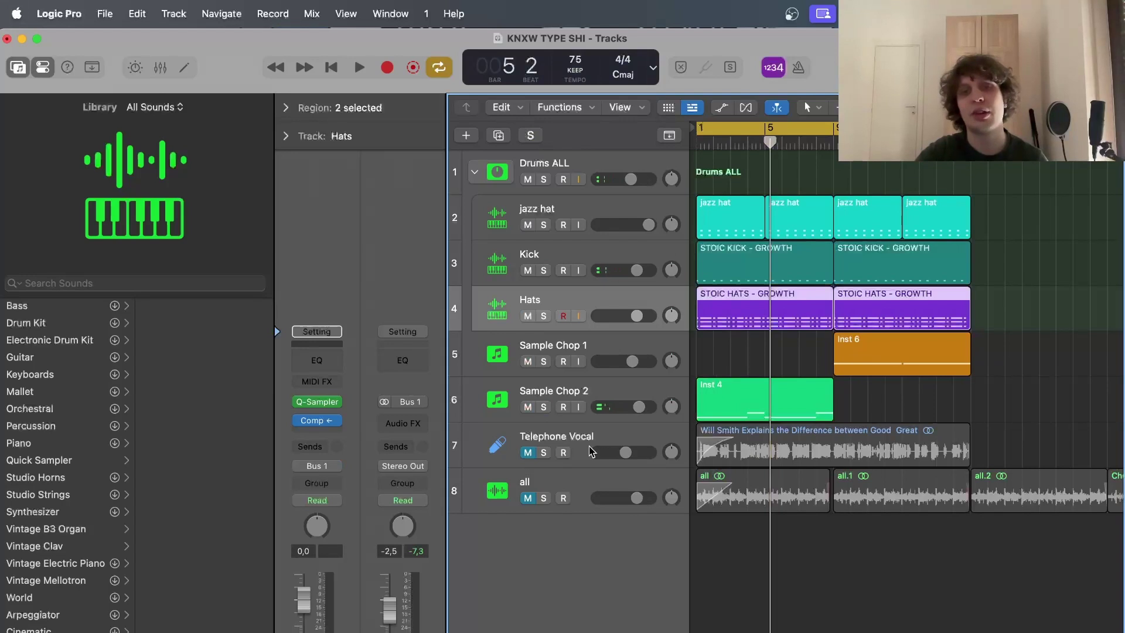
- Unmute and solo both the Telephone Vocal track and the all track
click(582, 456)
click(527, 453)
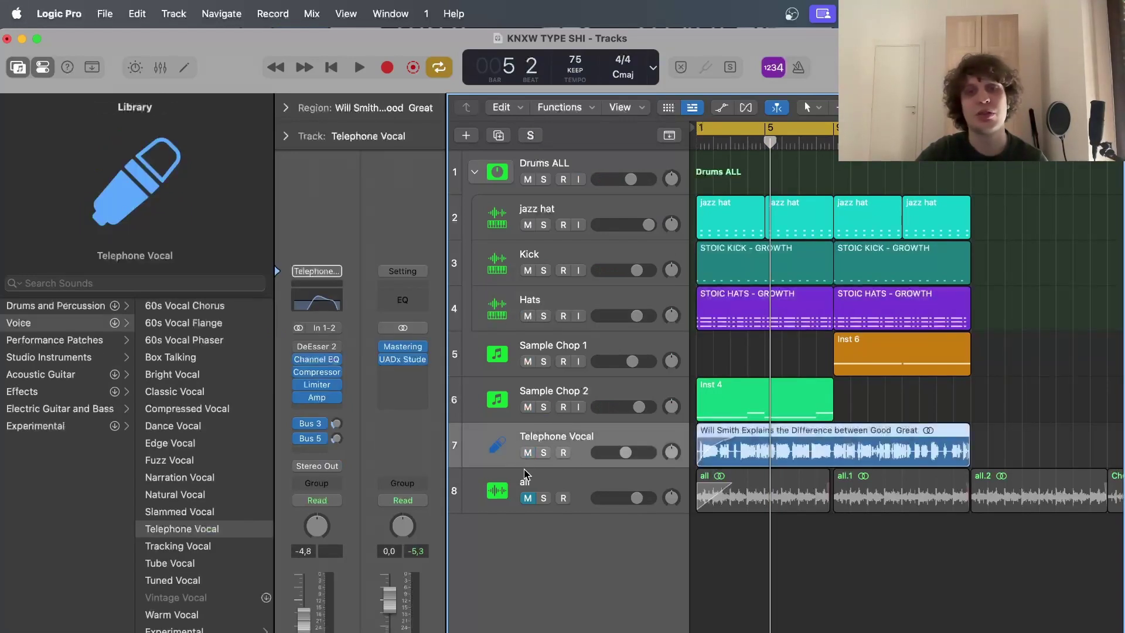
click(528, 499)
click(543, 498)
click(544, 452)
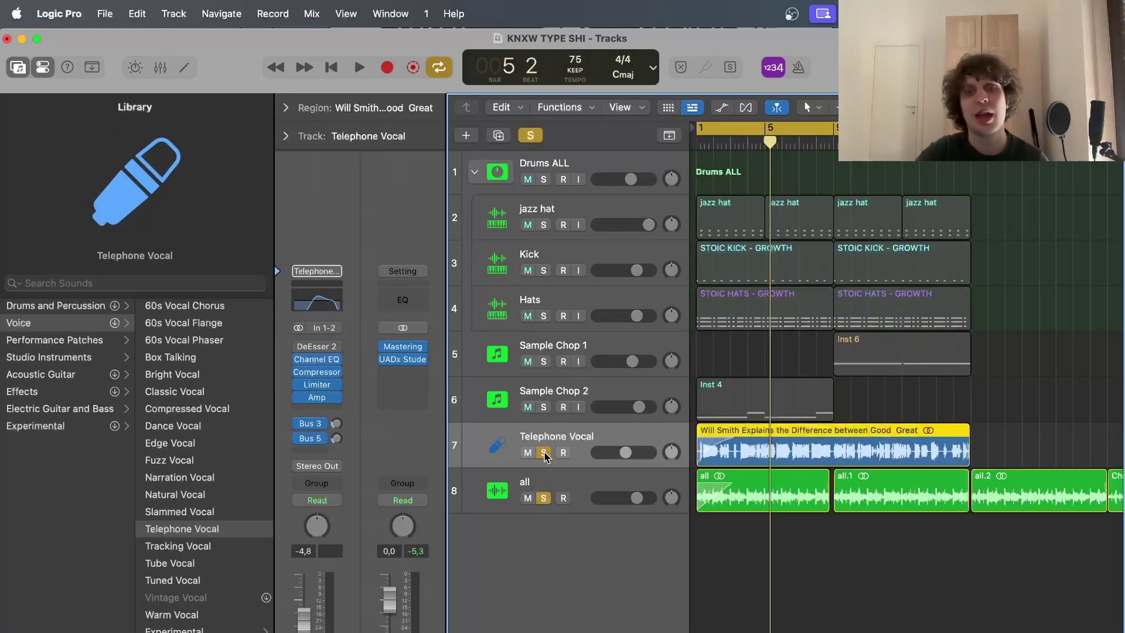
- Inspect the RC-20 Retro Color and Tape MELLO effects on the all track, closing each plug-in window
click(496, 492)
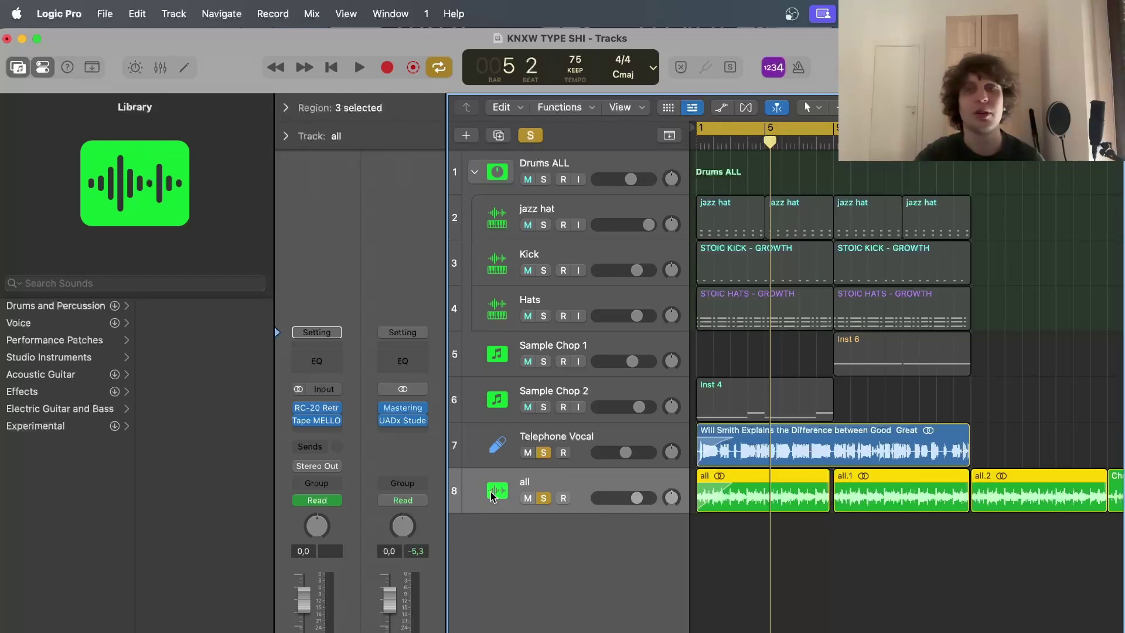
mouse_move(305, 420)
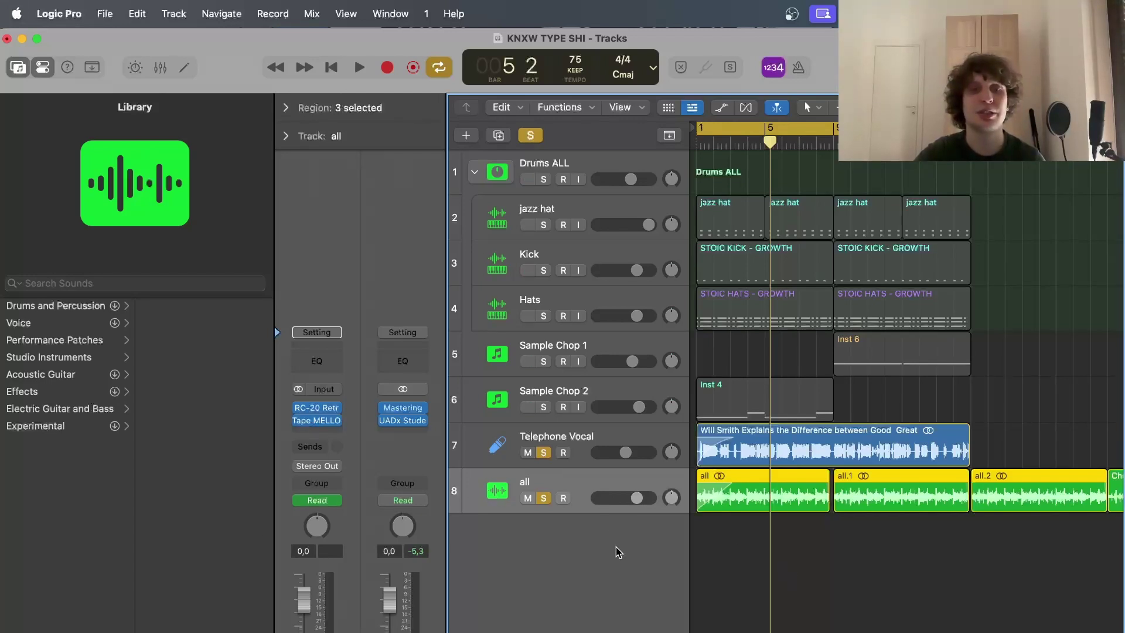
click(317, 407)
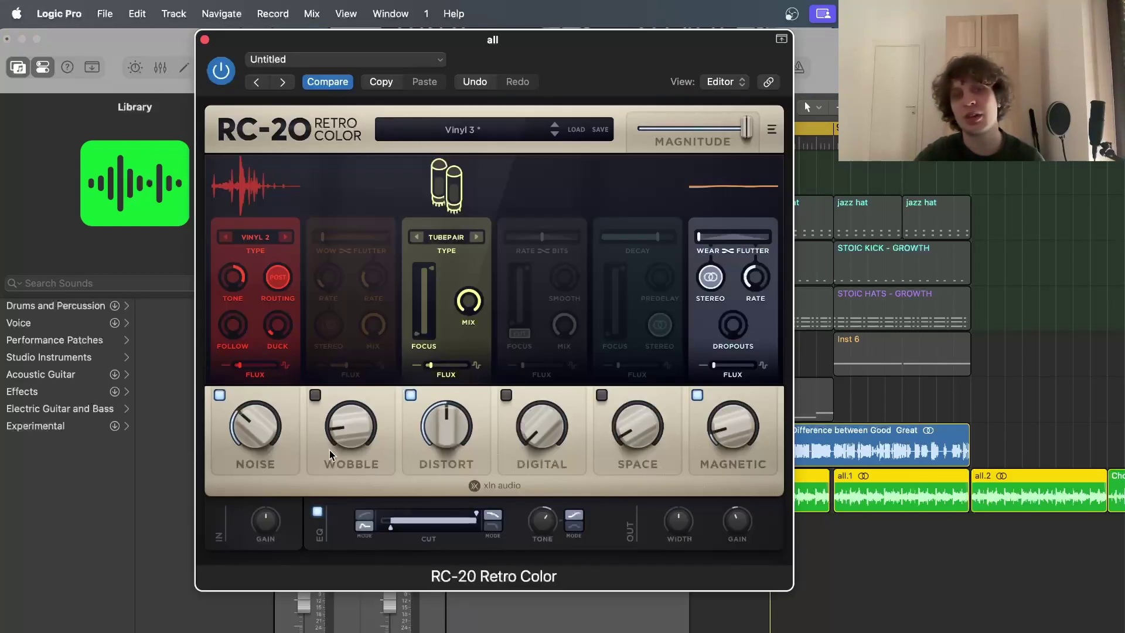
click(481, 134)
click(484, 136)
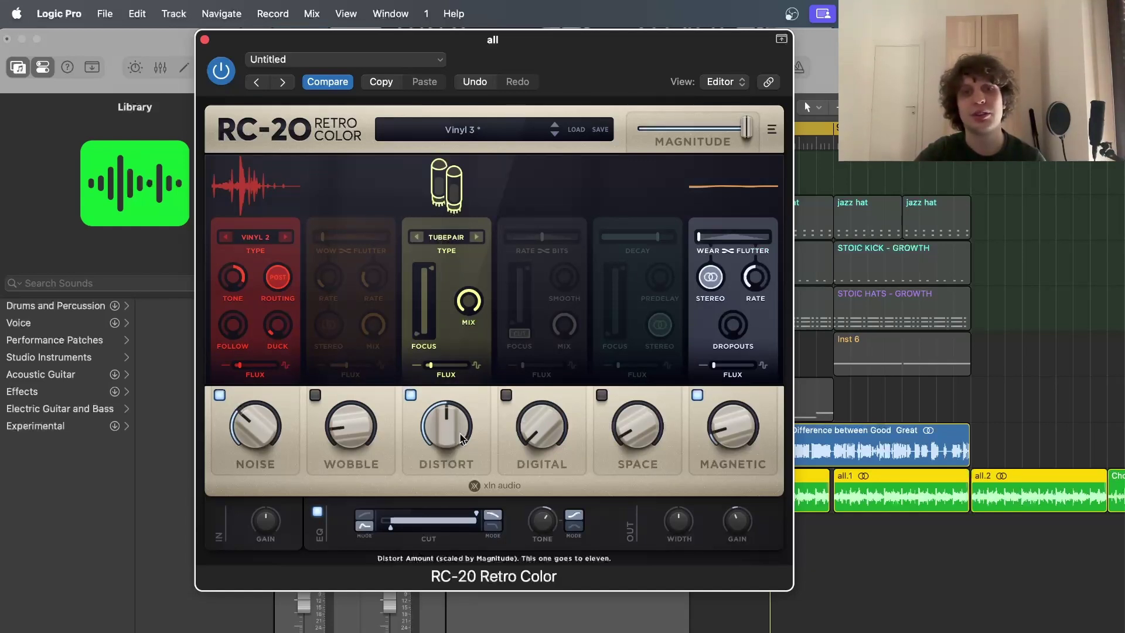
click(205, 39)
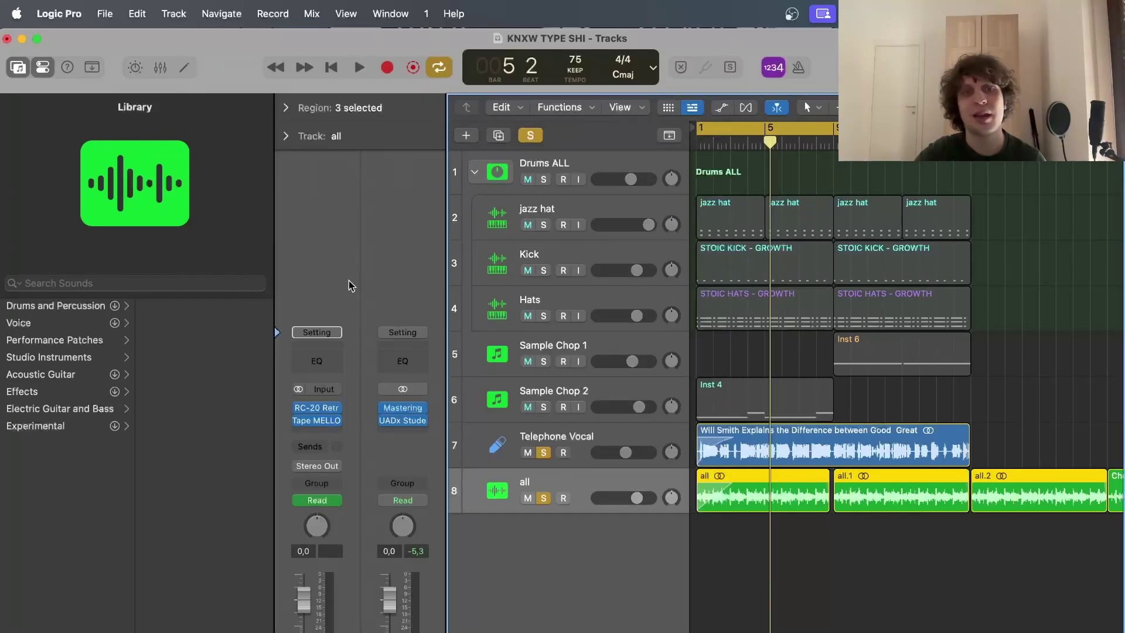
click(321, 421)
key(Escape)
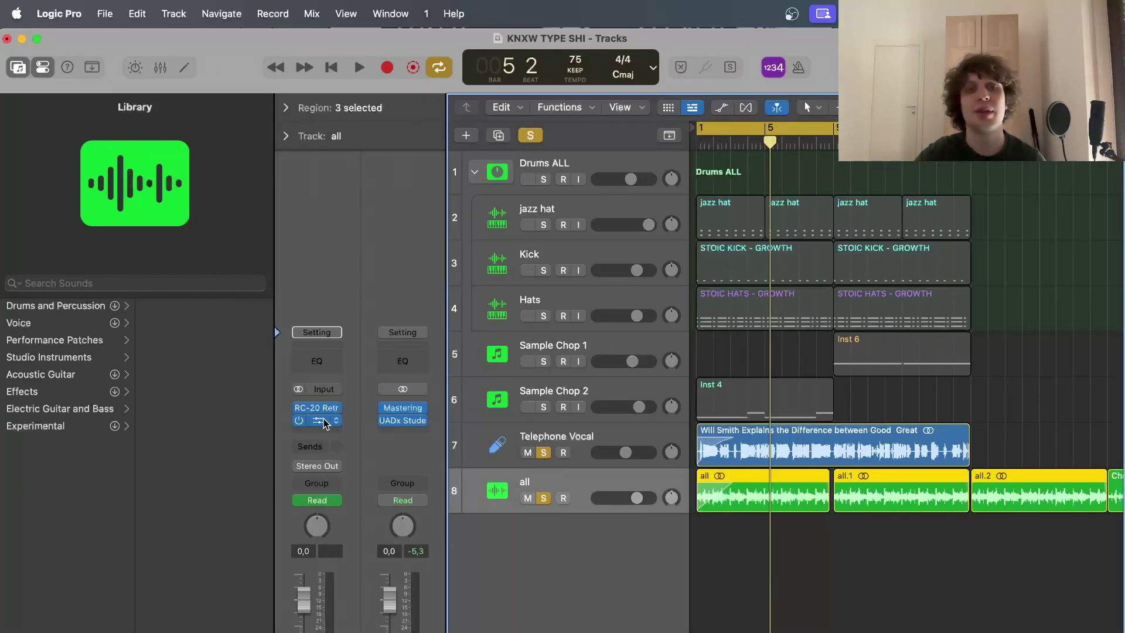
- Inspect the Tape MELLO-FI effect on the all track and the Studer A800 on the Stereo Out, closing each plug-in window
click(318, 416)
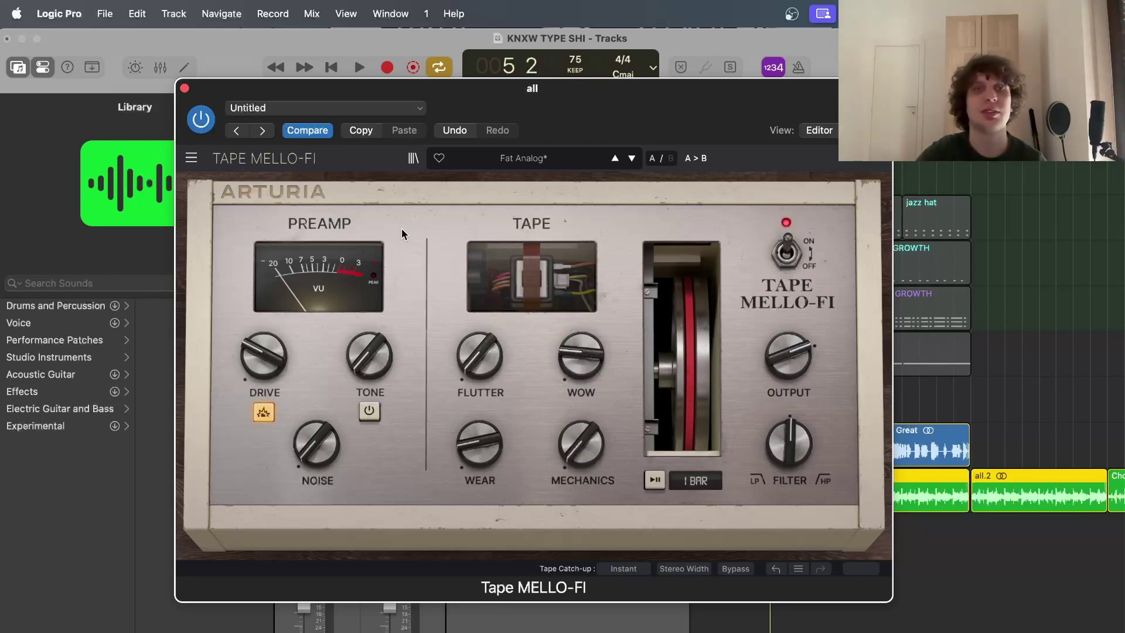
click(185, 88)
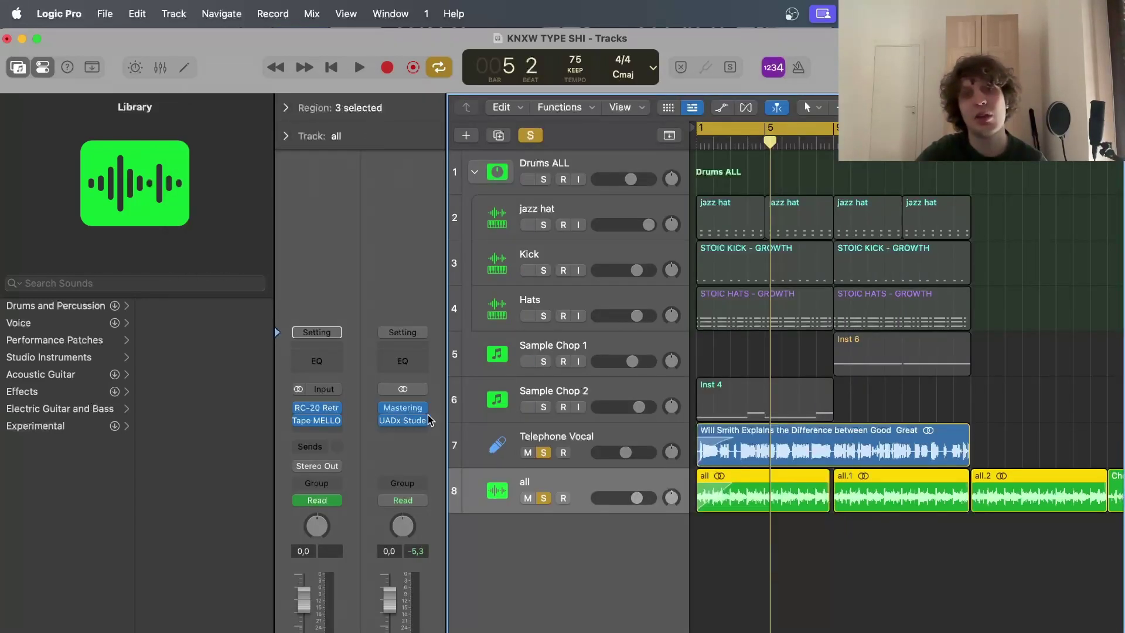
click(405, 420)
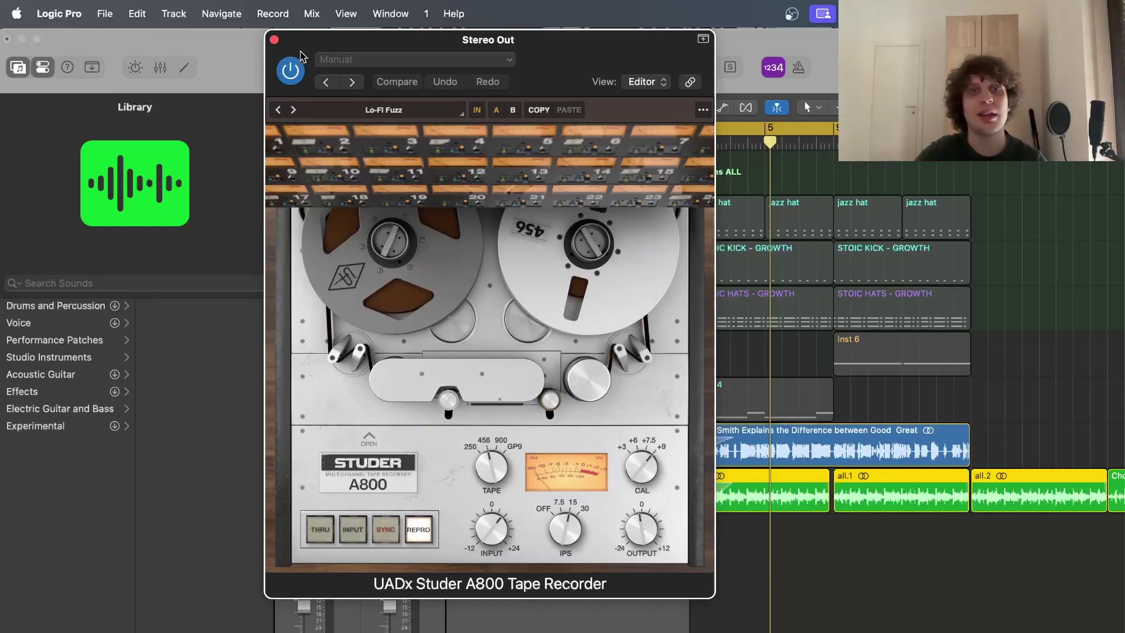
key(super+w)
- Select the Telephone Vocal track and audition it together with the all track from the start of the project, reviewing their regions
click(331, 70)
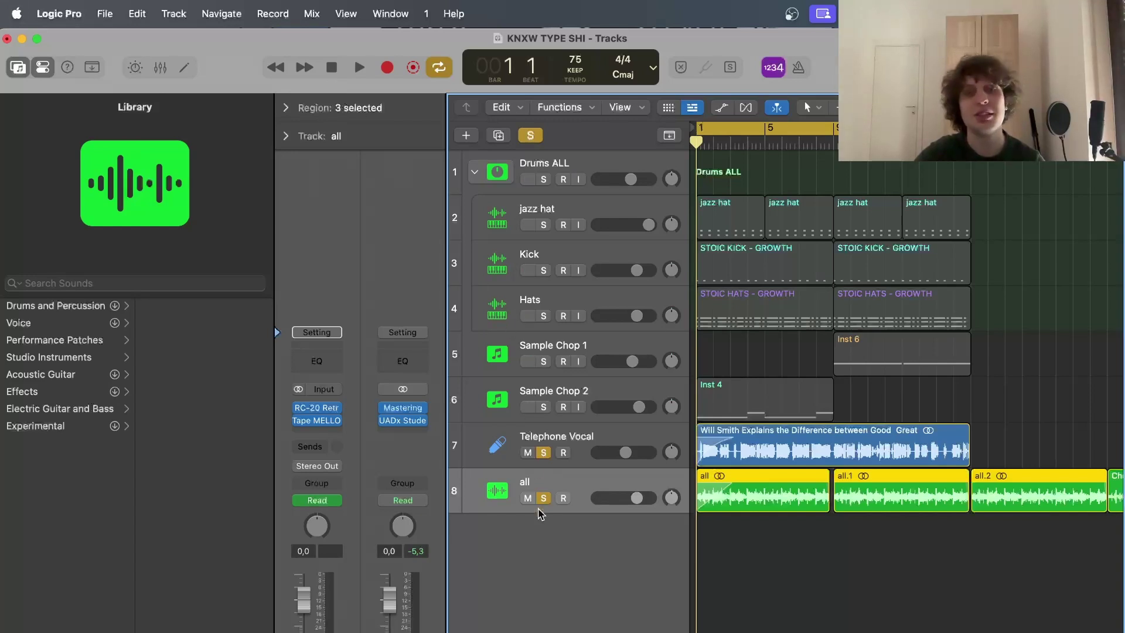
click(496, 450)
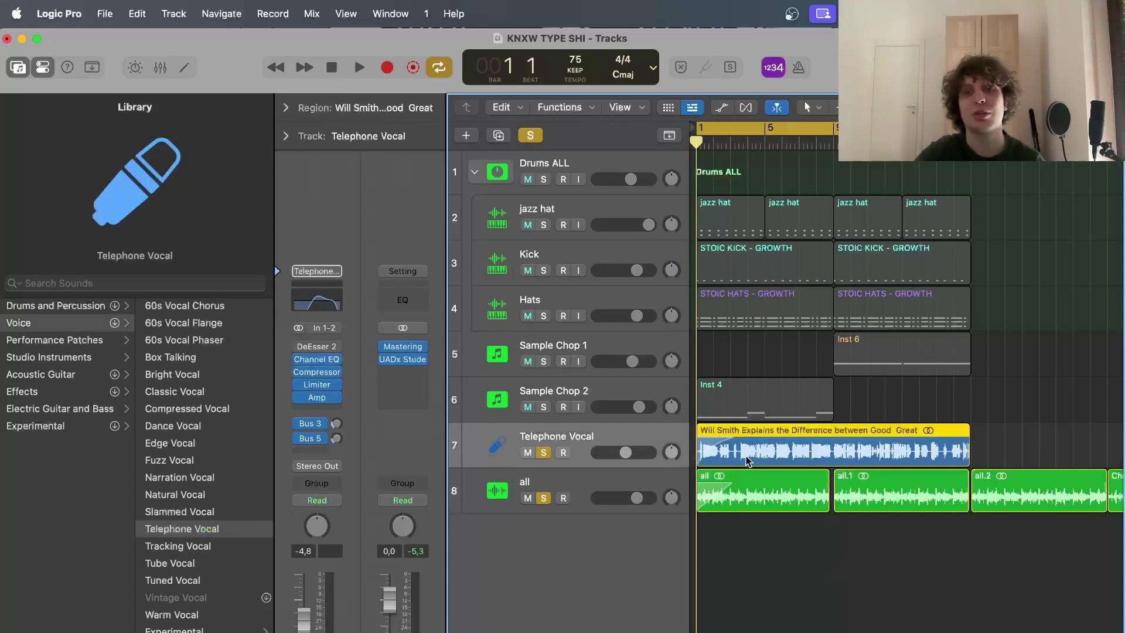
scroll(761, 442, up, 3)
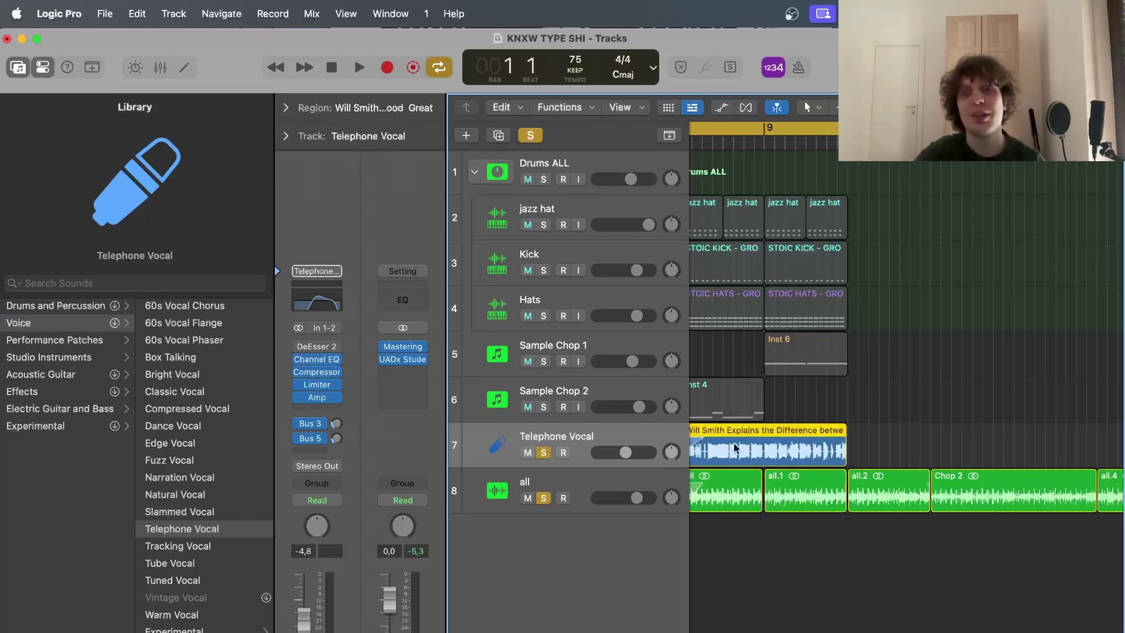
scroll(739, 466, down, 5)
scroll(732, 465, up, 5)
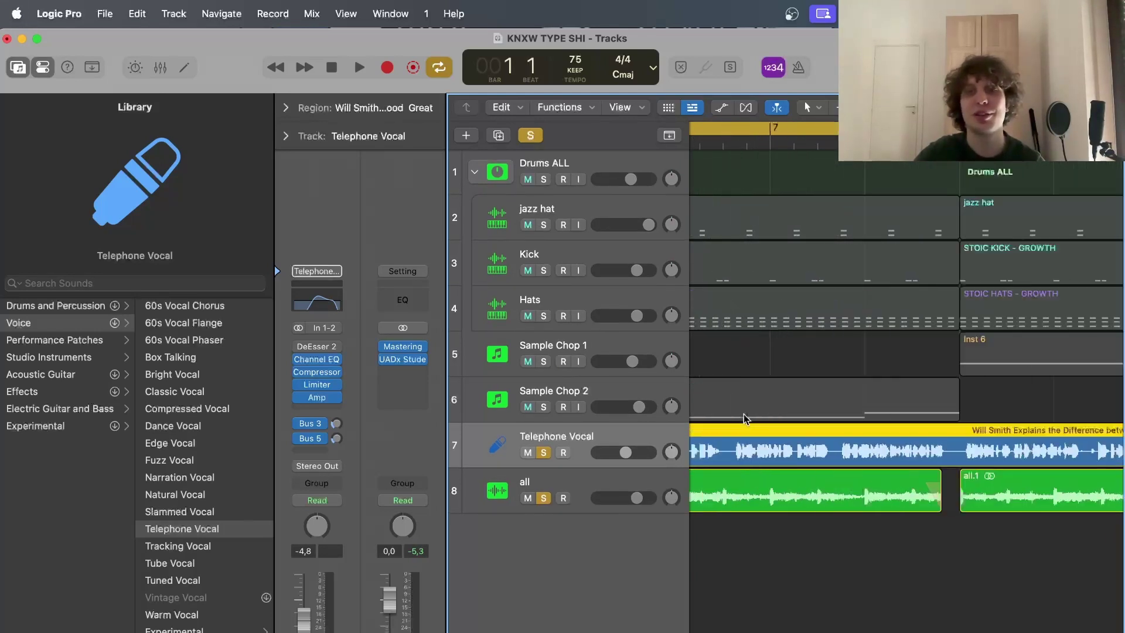
scroll(744, 419, down, 5)
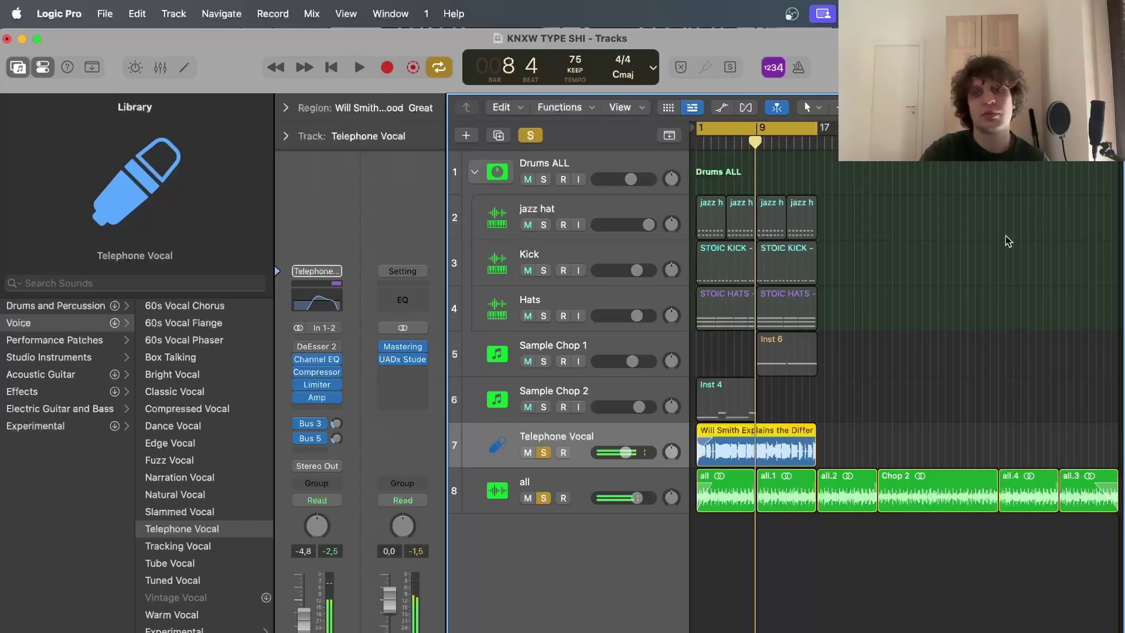
key(super+Right)
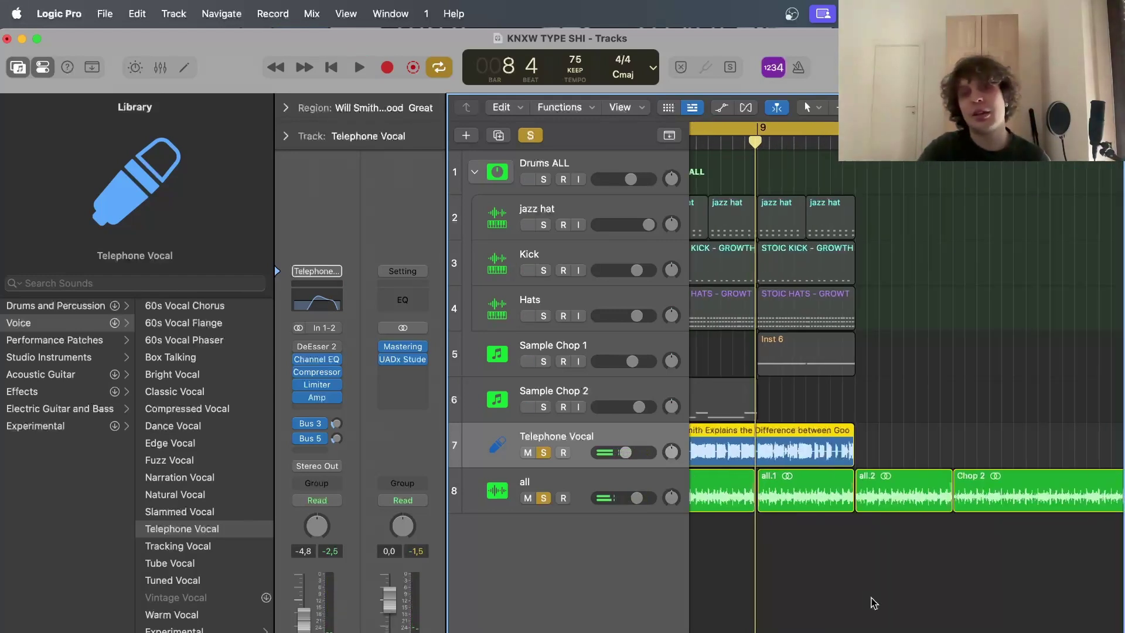
scroll(873, 604, left, 2)
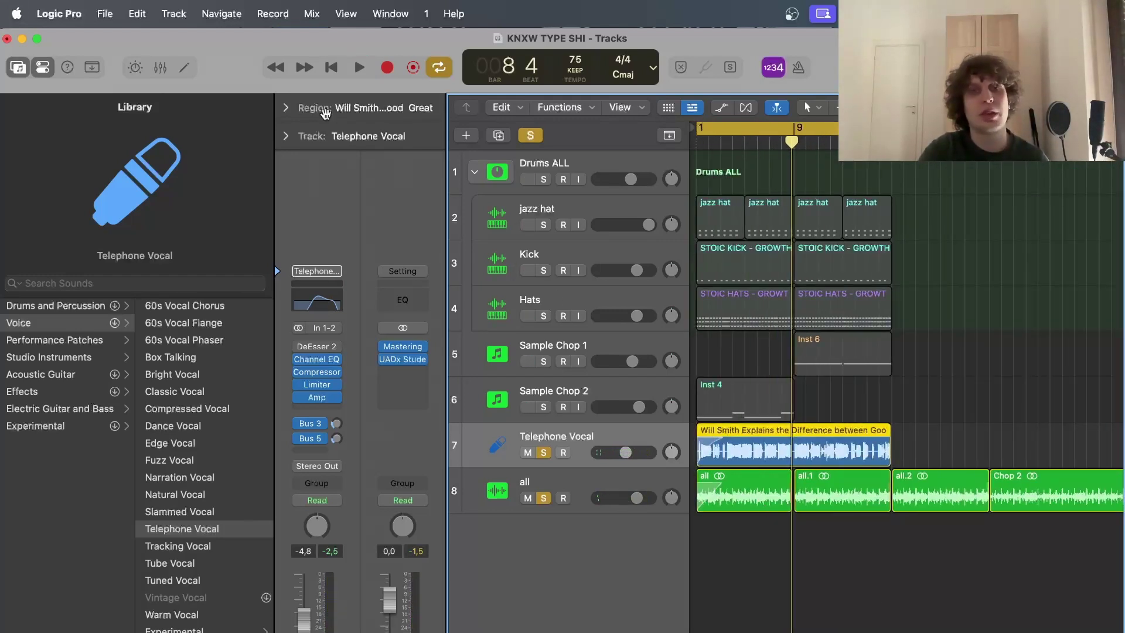
- Return the playhead to the start, clear all track solos, and mute the Telephone Vocal and all tracks
click(331, 67)
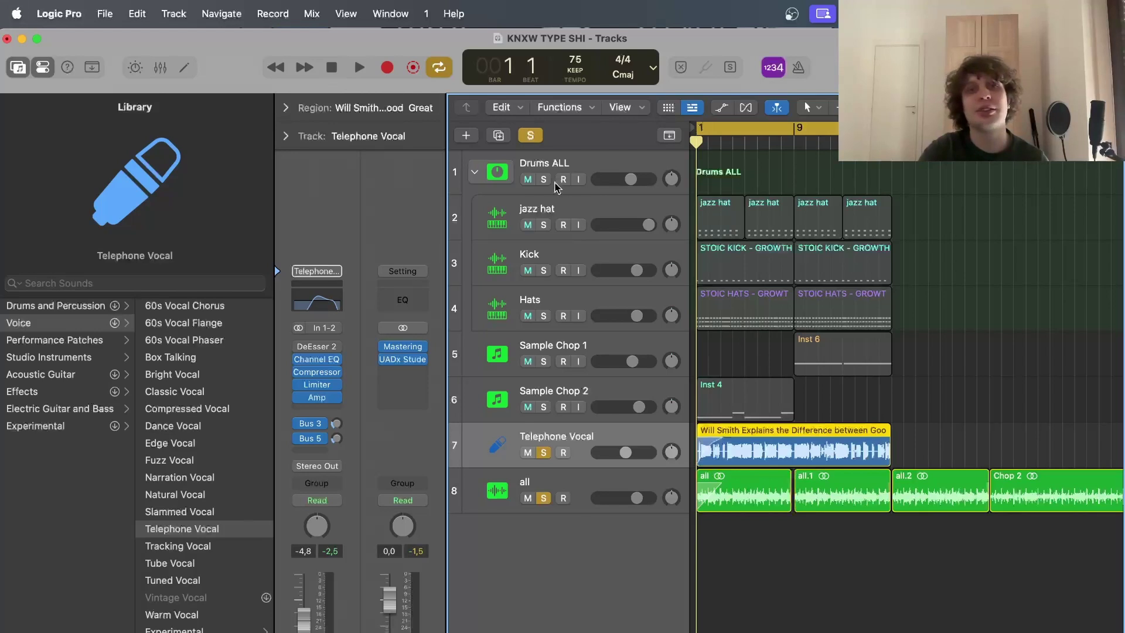
click(530, 136)
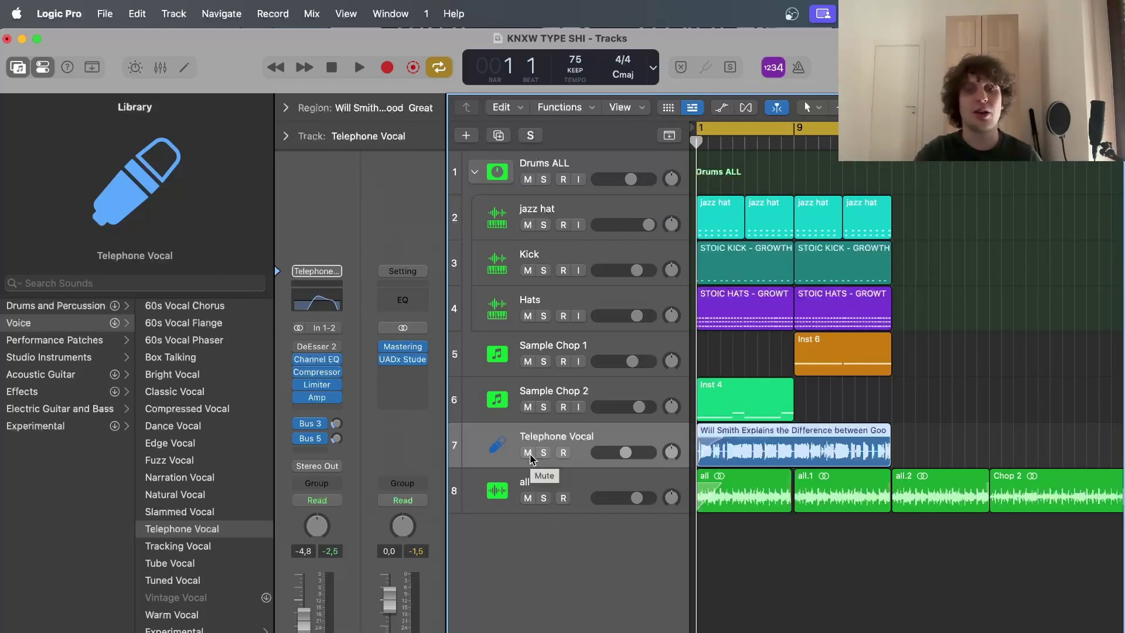
drag(529, 454, 529, 519)
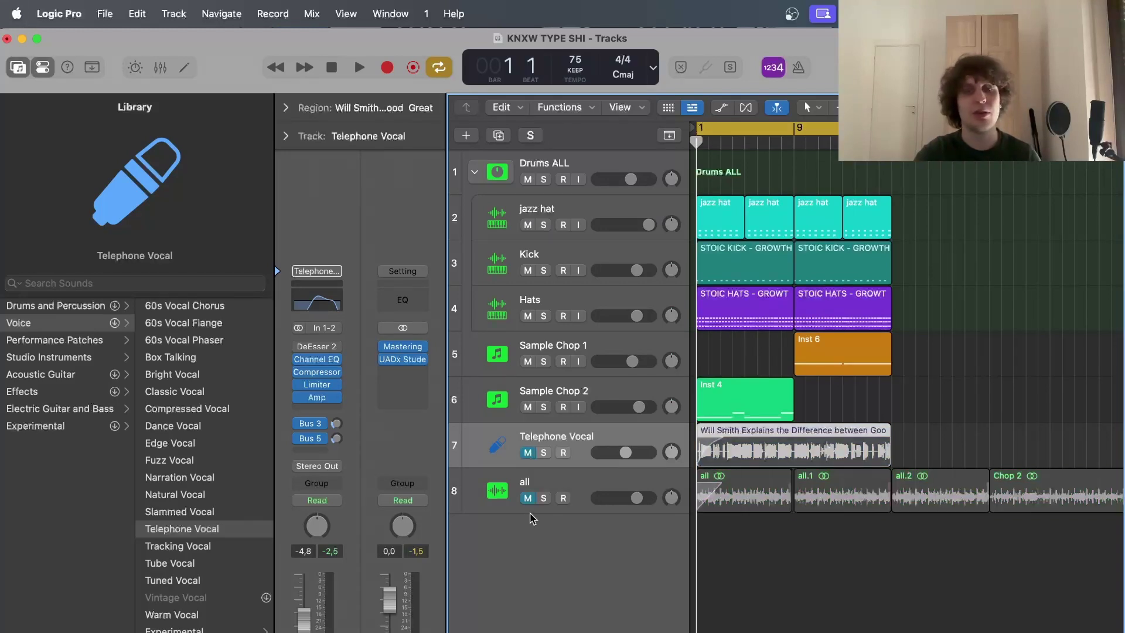